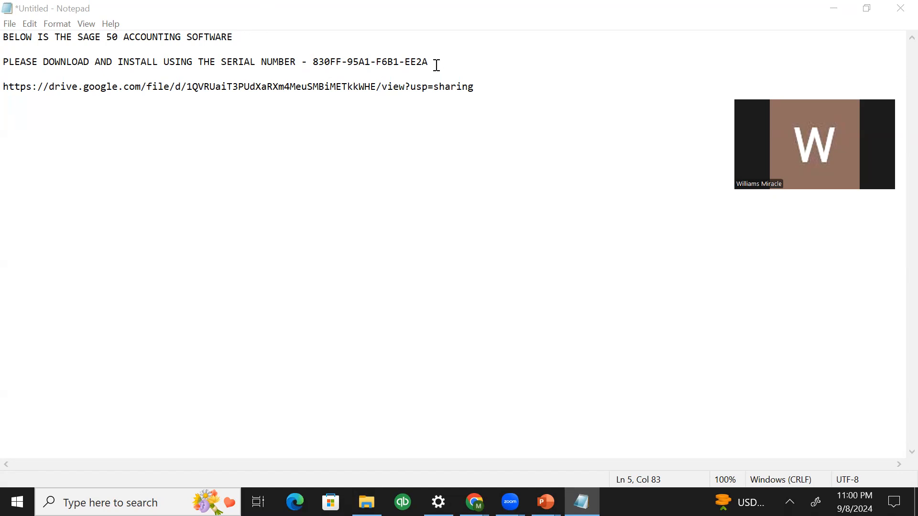
# Highlight part of the serial number line in the Notepad note
pyautogui.moveTo(435, 64); pyautogui.dragTo(366, 61)
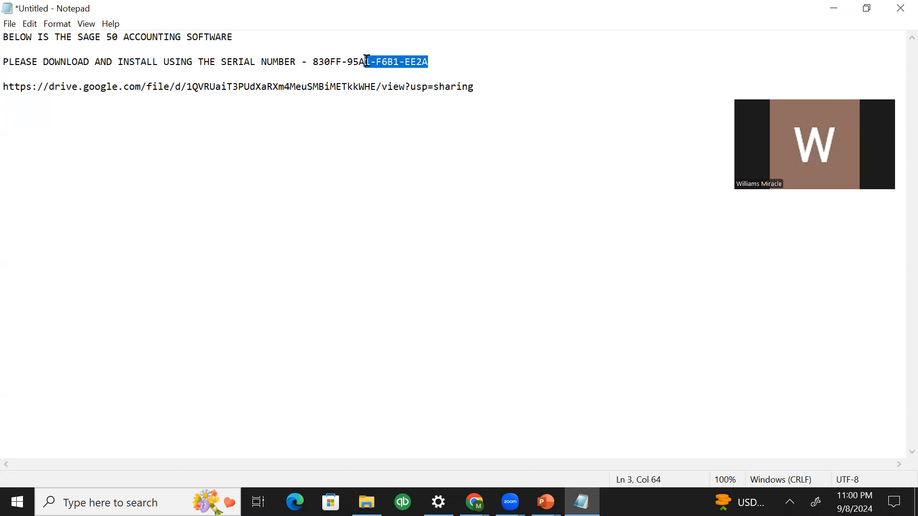
pyautogui.click(314, 61)
pyautogui.click(502, 87)
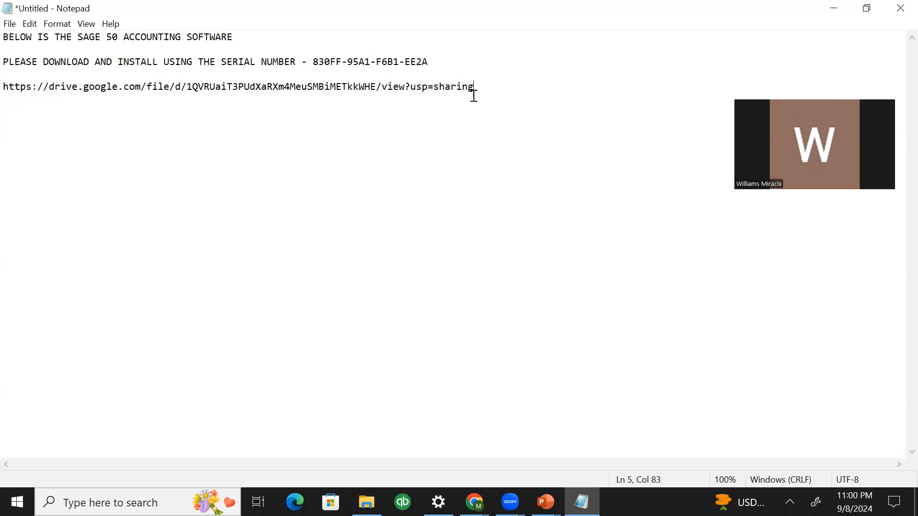
pyautogui.moveTo(3, 89); pyautogui.dragTo(479, 103)
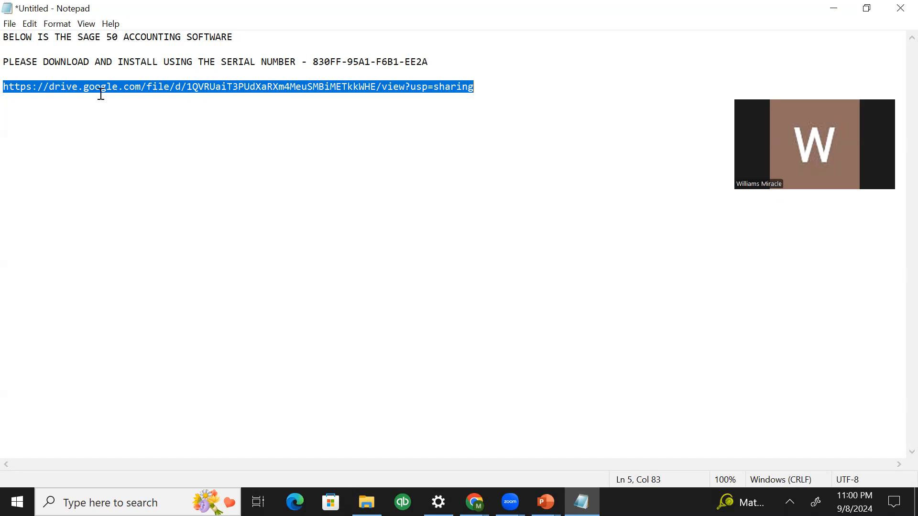
pyautogui.doubleClick(196, 93)
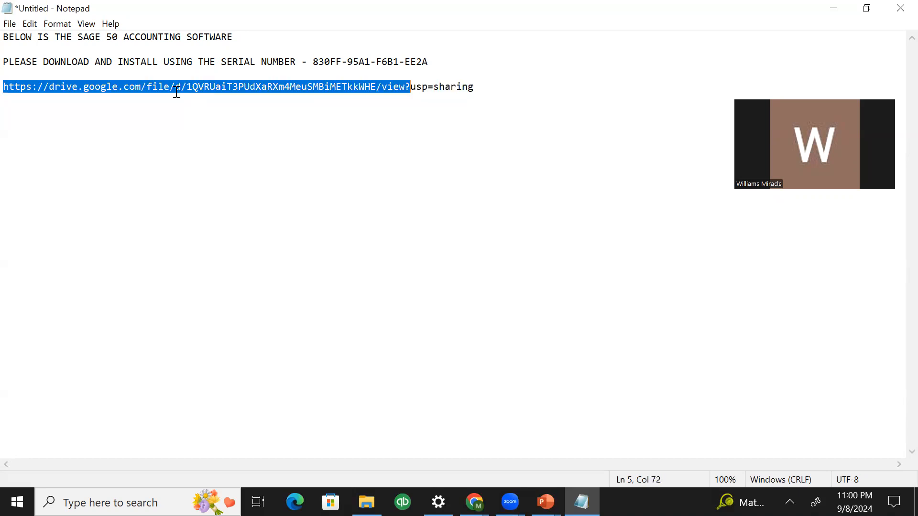
# Inspect the Google Drive link character by character, highlighting small parts of it
pyautogui.click(176, 92)
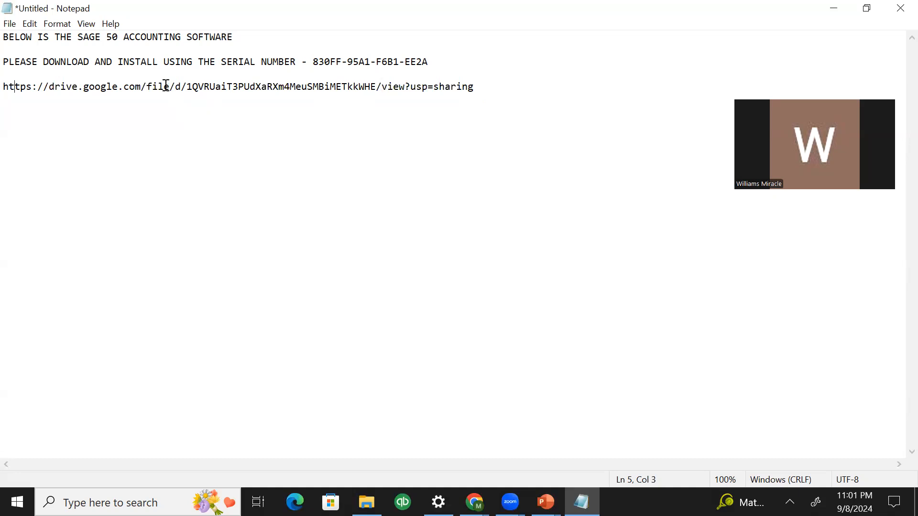
pyautogui.click(34, 87)
pyautogui.moveTo(34, 87); pyautogui.dragTo(50, 87)
pyautogui.moveTo(232, 86); pyautogui.dragTo(239, 90)
pyautogui.click(245, 89)
pyautogui.click(240, 83)
pyautogui.moveTo(239, 85); pyautogui.dragTo(278, 96)
pyautogui.click(289, 89)
pyautogui.click(295, 89)
pyautogui.moveTo(296, 89); pyautogui.dragTo(306, 91)
pyautogui.click(309, 91)
pyautogui.click(319, 88)
pyautogui.click(323, 87)
pyautogui.press('Right')
pyautogui.press('Right')
pyautogui.press('Right')
pyautogui.press('Right')
pyautogui.press('Right')
pyautogui.press('Right')
pyautogui.press('Right')
pyautogui.press('Right')
pyautogui.press('Right')
pyautogui.press('Right')
pyautogui.press('Right')
pyautogui.press('Right')
pyautogui.press('Right')
pyautogui.press('Right')
pyautogui.press('Right')
pyautogui.press('Right')
pyautogui.press('Right')
pyautogui.press('Right')
pyautogui.press('Right')
pyautogui.press('Right')
pyautogui.press('Right')
pyautogui.press('Right')
pyautogui.press('Right')
pyautogui.press('Right')
# Select exactly the whole download link line and bring up its context menu
pyautogui.press('Up')
pyautogui.moveTo(475, 87); pyautogui.dragTo(174, 74)
pyautogui.moveTo(57, 74); pyautogui.dragTo(8, 88)
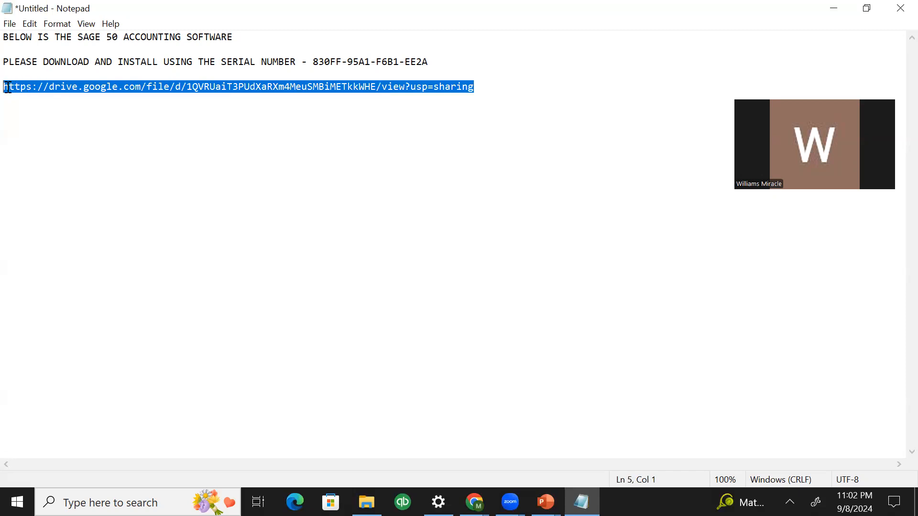
pyautogui.rightClick(183, 88)
# Copy the link and load it in Chrome to open the Sage50_2021.1.1.exe Drive page
pyautogui.click(69, 127)
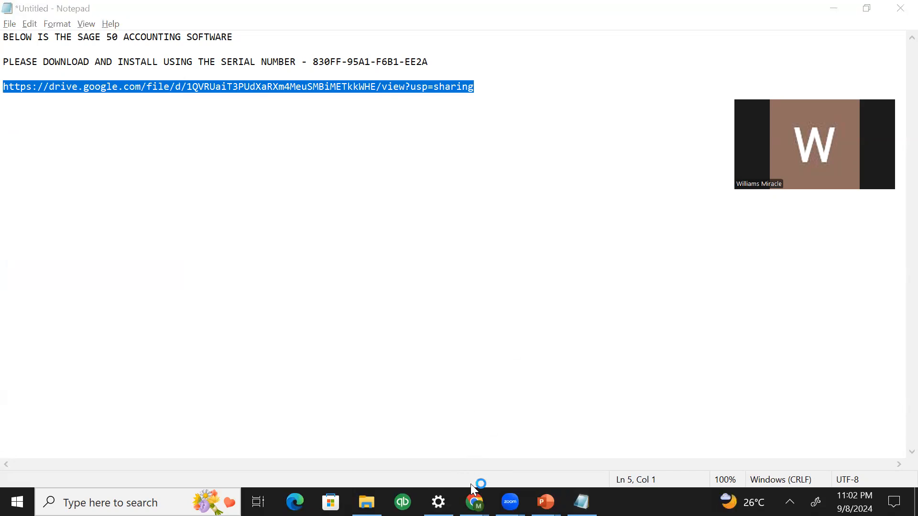
pyautogui.moveTo(474, 502)
pyautogui.click(537, 422)
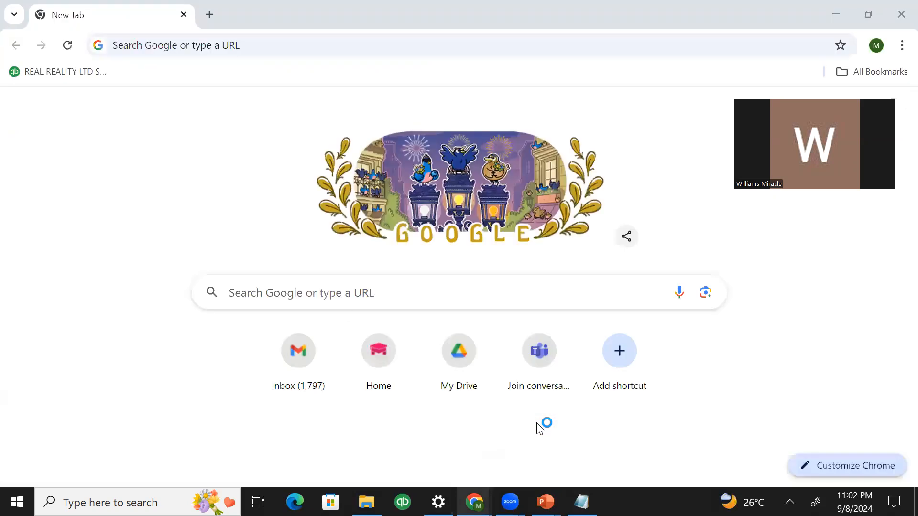
pyautogui.click(243, 48)
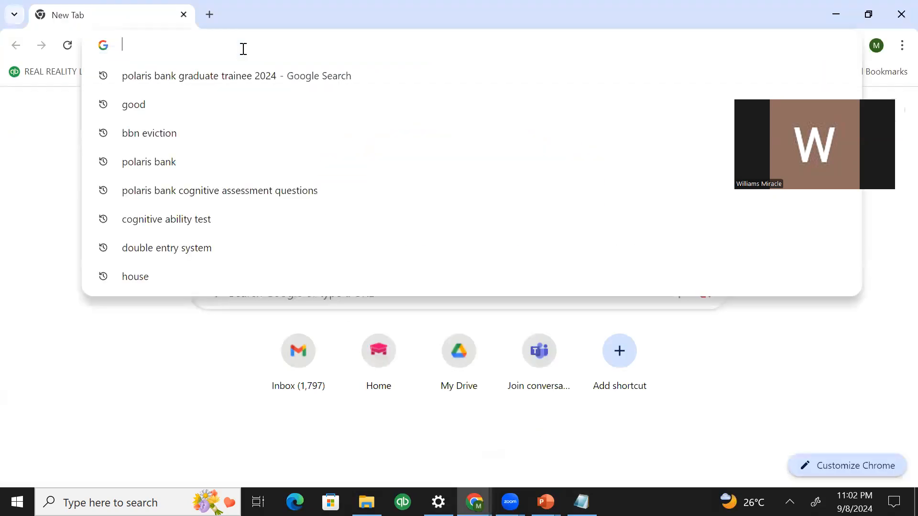
pyautogui.hotkey('ctrl', 'v')
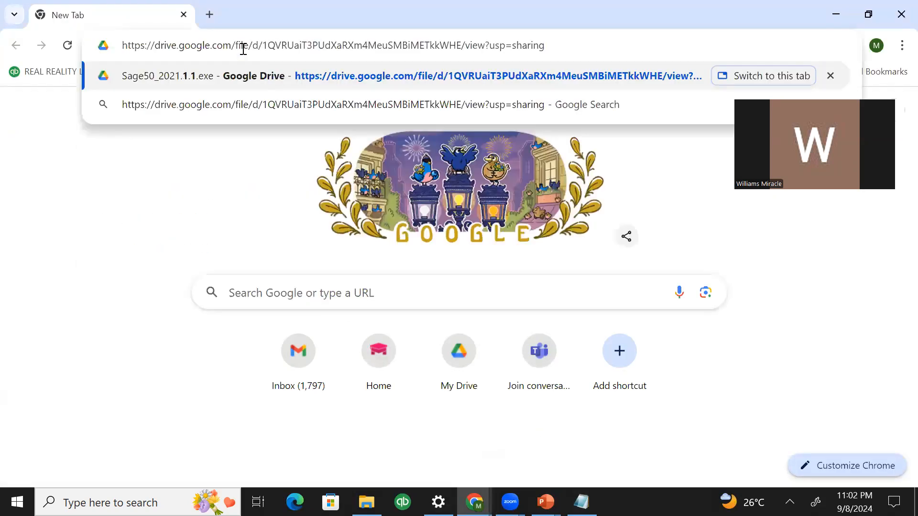
pyautogui.press('Return')
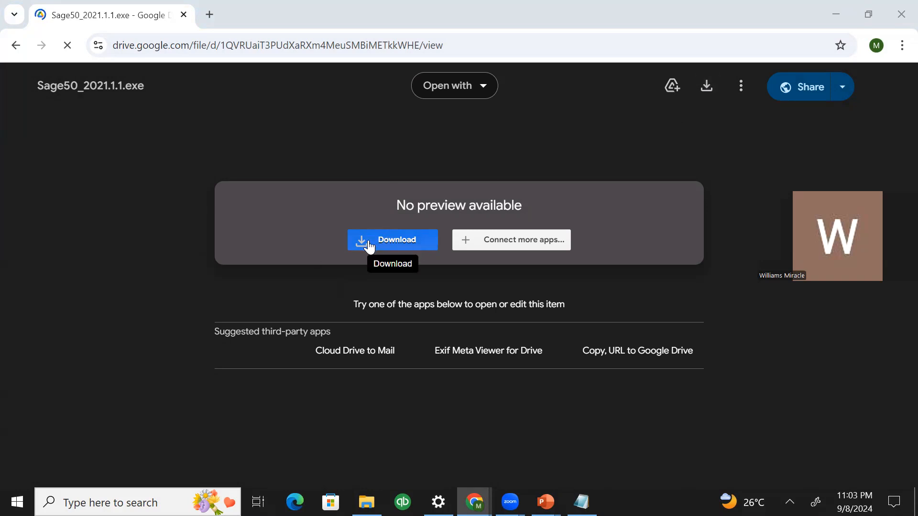
# Request the Sage50_2021.1.1.exe download and review the 418M can't-scan warning, then switch to File Explorer
pyautogui.click(707, 87)
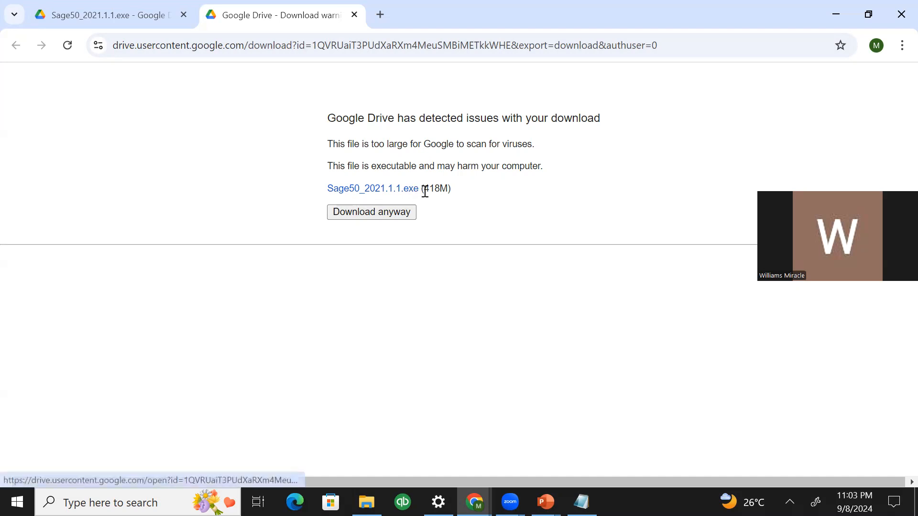
pyautogui.moveTo(426, 187); pyautogui.dragTo(444, 189)
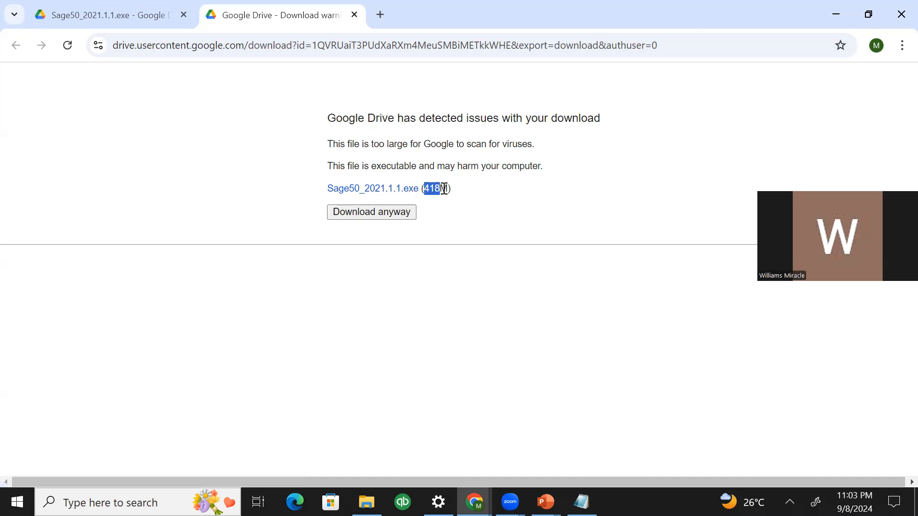
pyautogui.click(460, 193)
pyautogui.moveTo(329, 118); pyautogui.dragTo(510, 211)
pyautogui.click(513, 213)
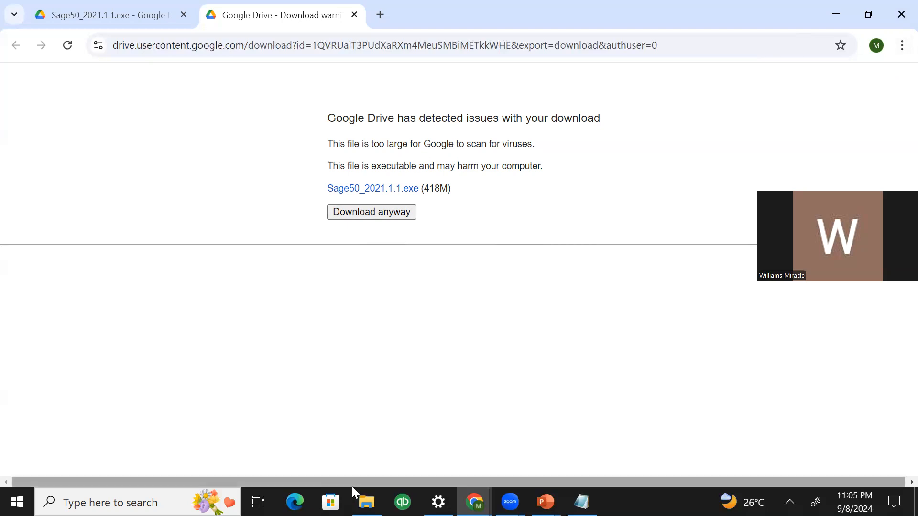
pyautogui.moveTo(367, 502)
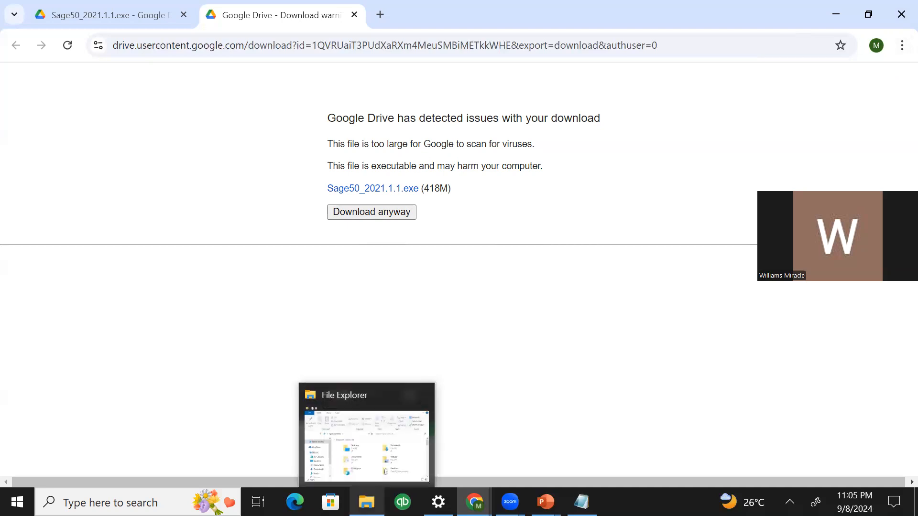
pyautogui.click(367, 502)
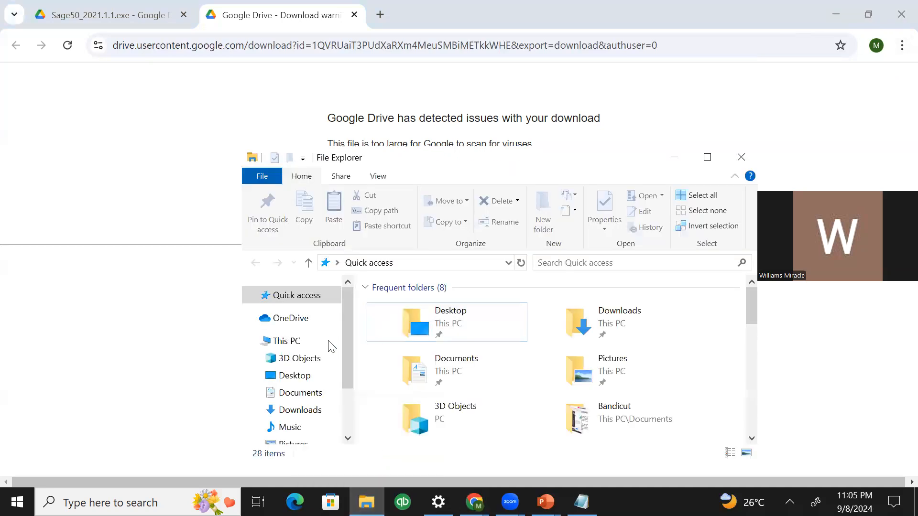
# Go to the Downloads folder holding the 417 MB Sage50_2021.1.1 installer
pyautogui.scroll(-2, 344, 335)
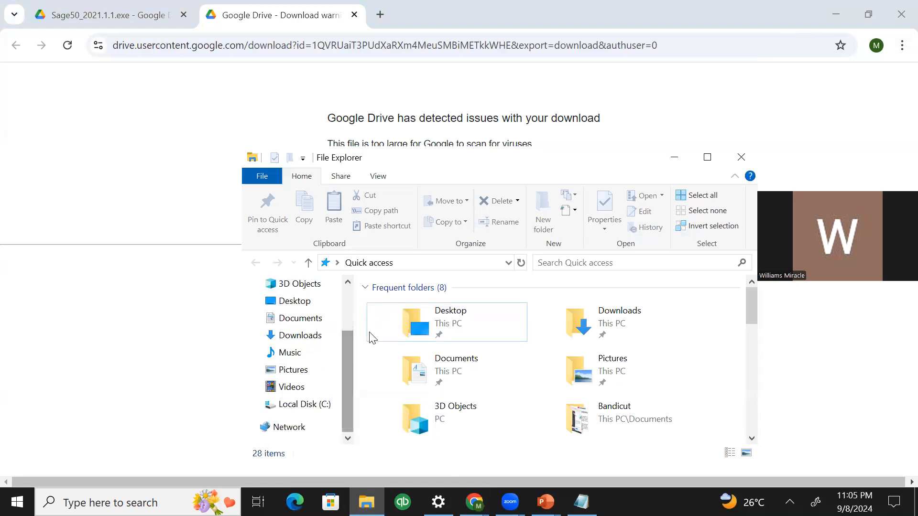
pyautogui.moveTo(446, 157); pyautogui.dragTo(434, 45)
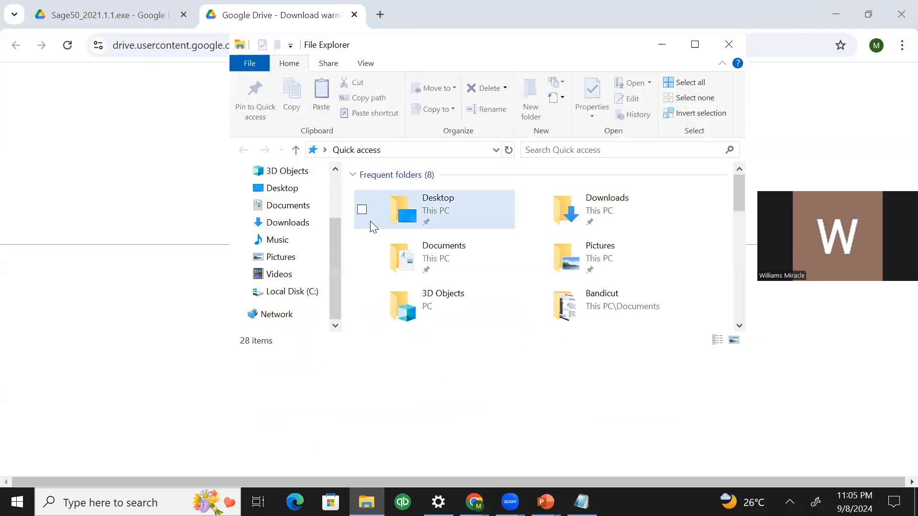
pyautogui.click(289, 223)
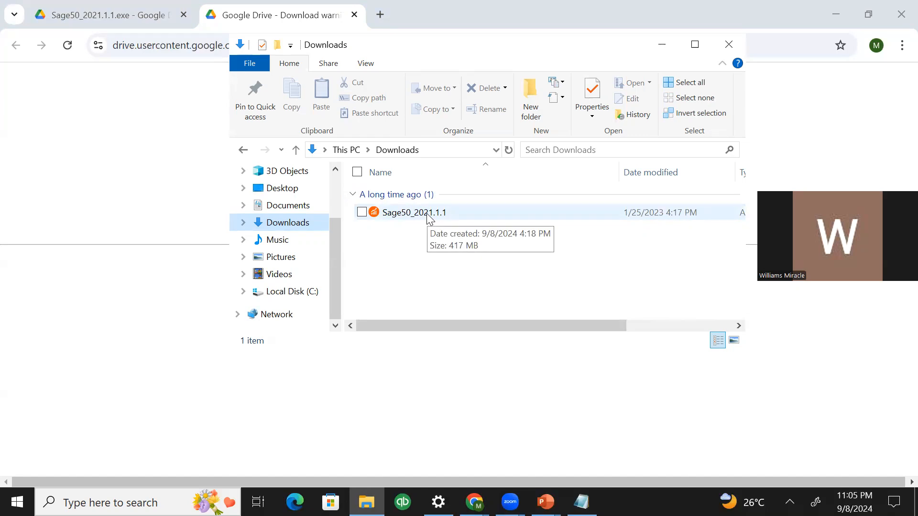
# Launch the Sage50_2021.1.1 installer, keeping the default c:\sage\SAGE50_2021_1_1 destination folder
pyautogui.doubleClick(430, 216)
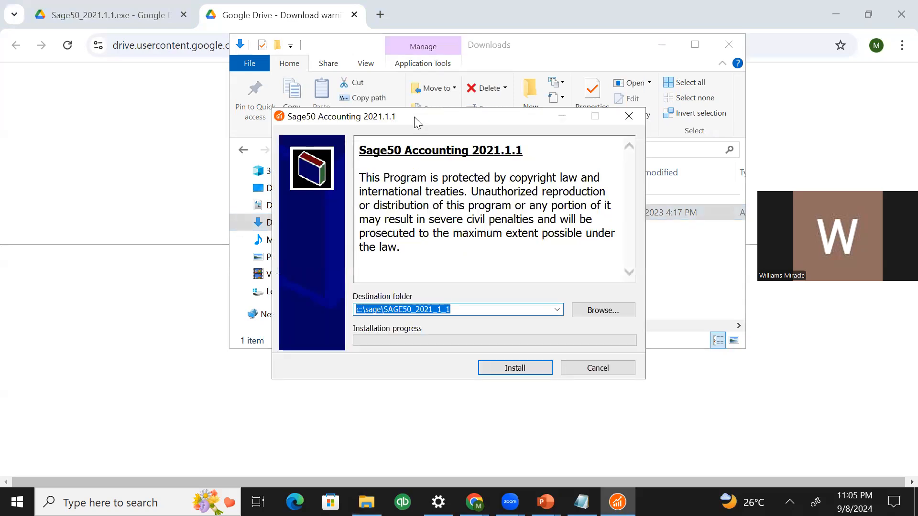
pyautogui.moveTo(414, 117); pyautogui.dragTo(275, 35)
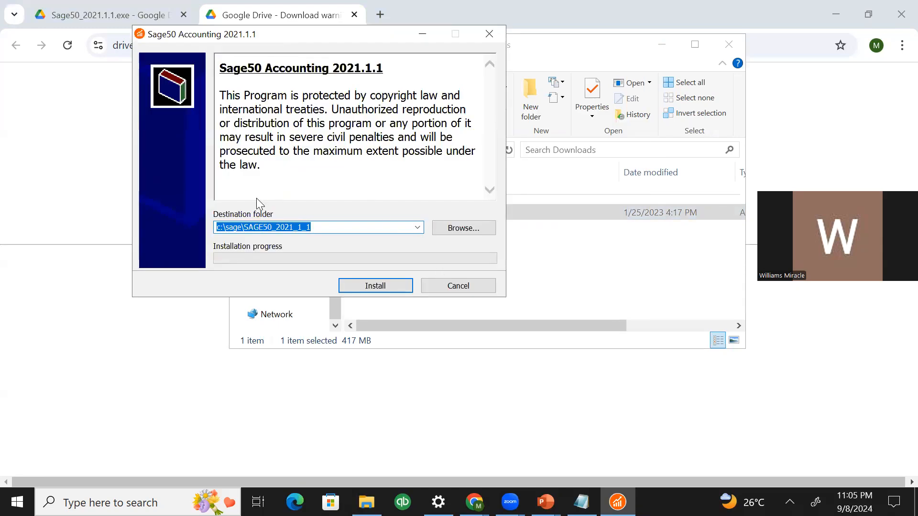
pyautogui.click(455, 228)
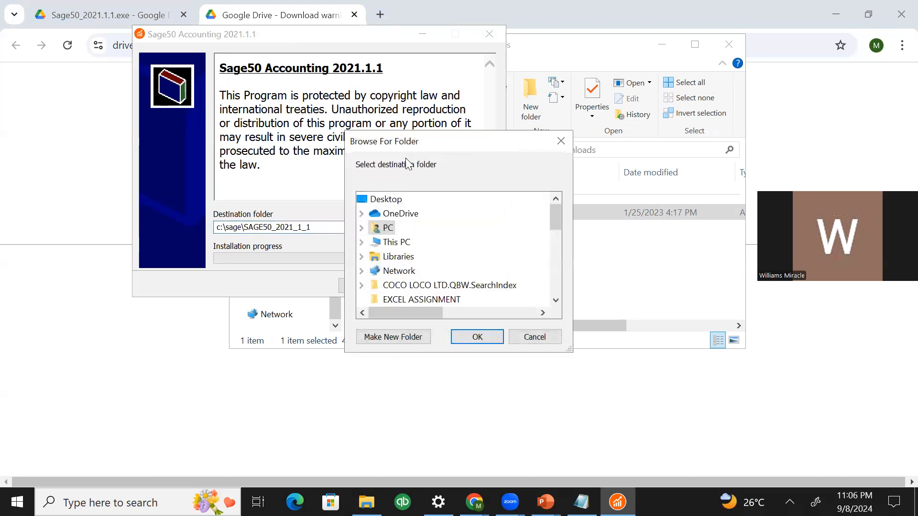
pyautogui.moveTo(434, 145); pyautogui.dragTo(447, 56)
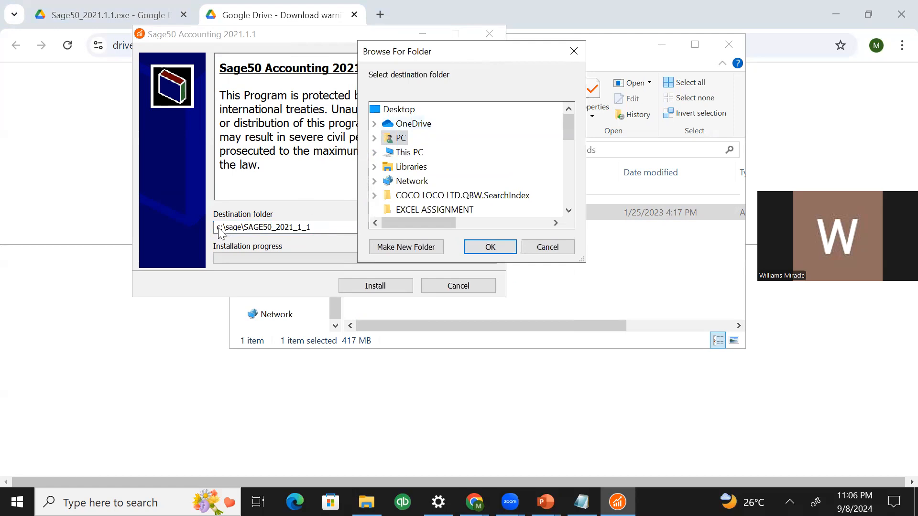
pyautogui.click(540, 249)
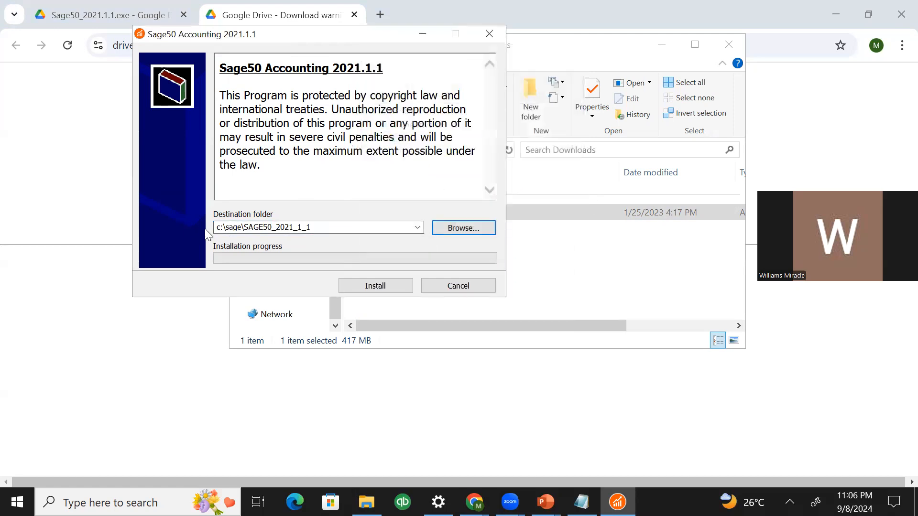
# Minimize the Downloads window
pyautogui.click(308, 348)
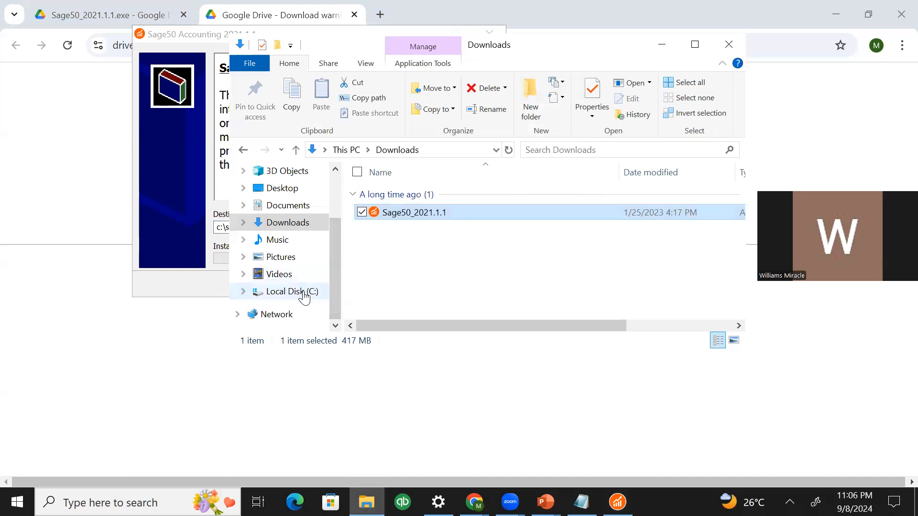
pyautogui.moveTo(548, 44); pyautogui.dragTo(728, 67)
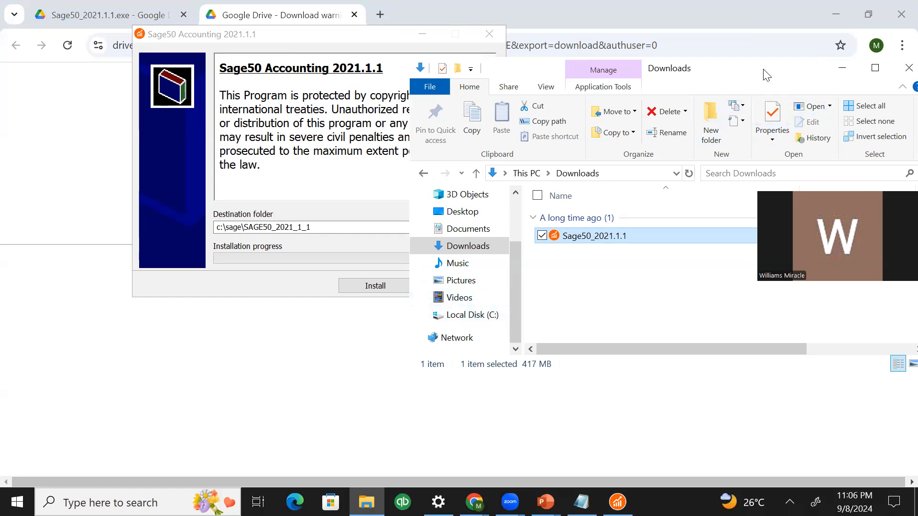
pyautogui.moveTo(767, 74); pyautogui.dragTo(608, 66)
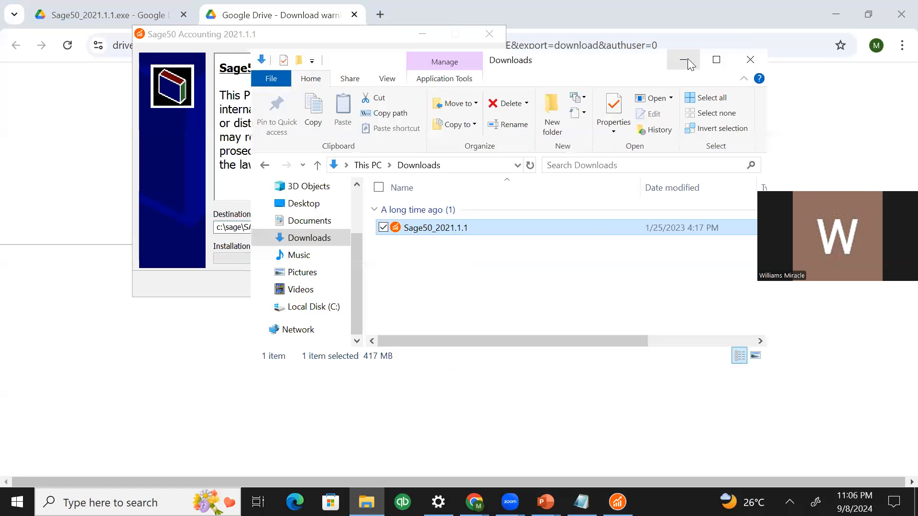
pyautogui.click(683, 59)
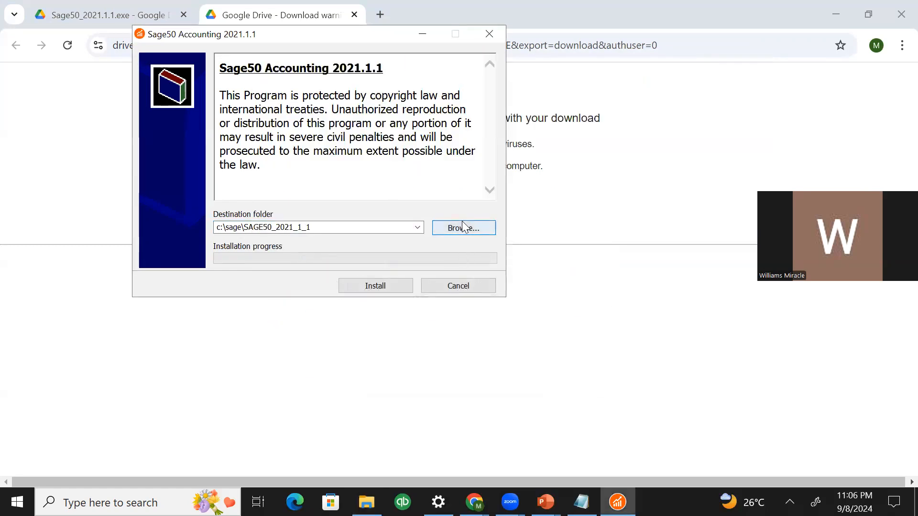
# Extract the installer files, choosing Yes to All to replace existing files
pyautogui.click(381, 286)
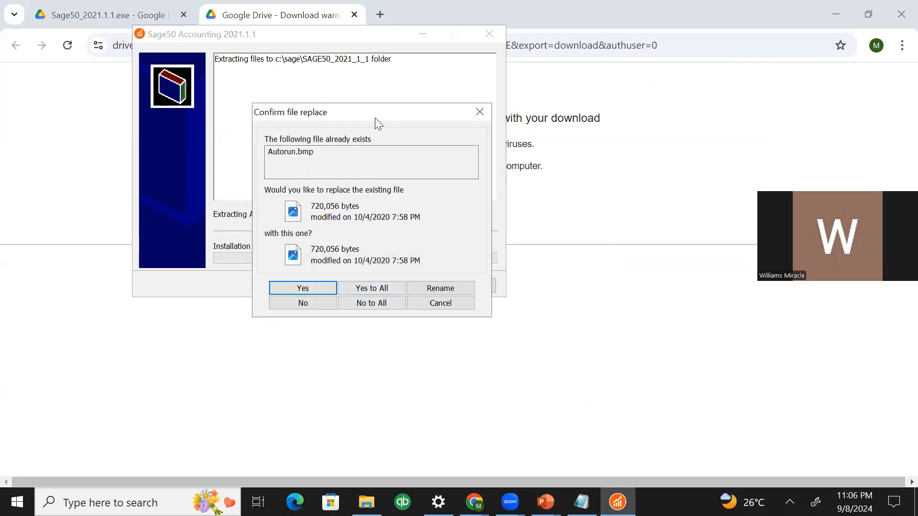
pyautogui.moveTo(375, 118); pyautogui.dragTo(345, 79)
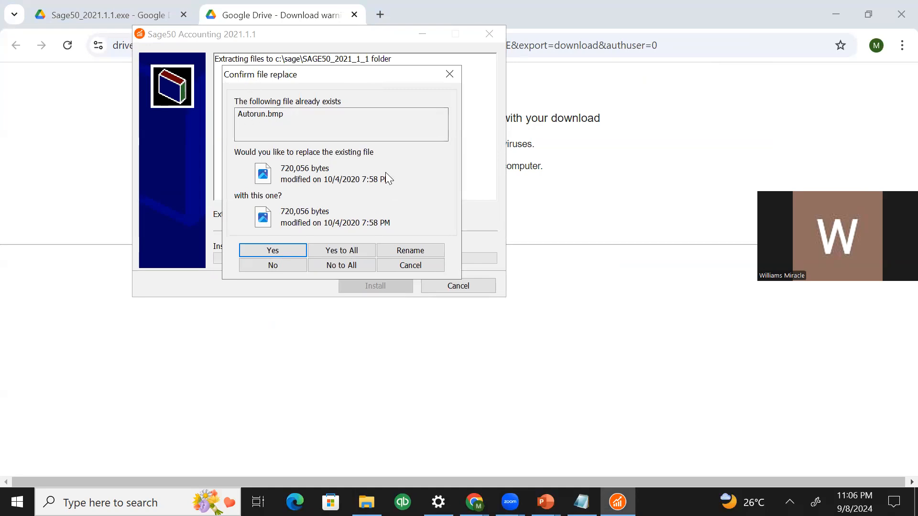
pyautogui.click(334, 248)
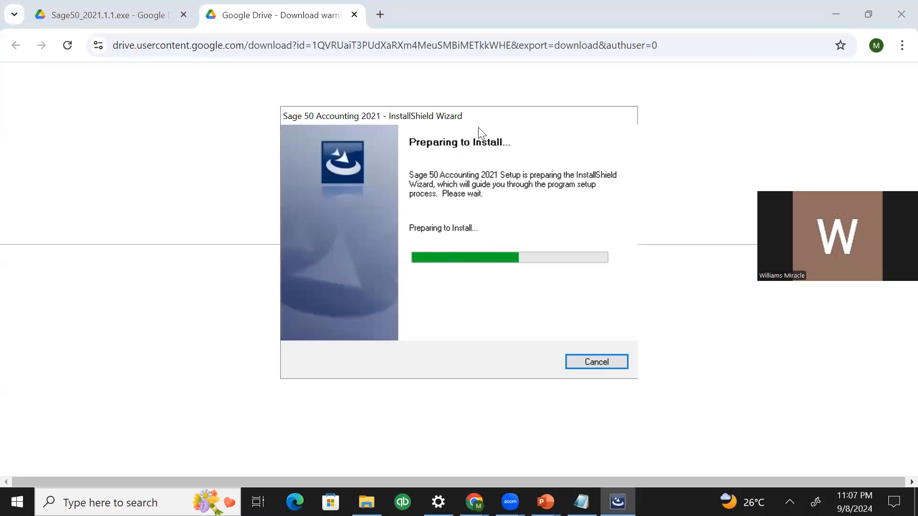
# Keep the setup window in view while preparation finishes and the Welcome page appears
pyautogui.moveTo(487, 115); pyautogui.dragTo(449, 100)
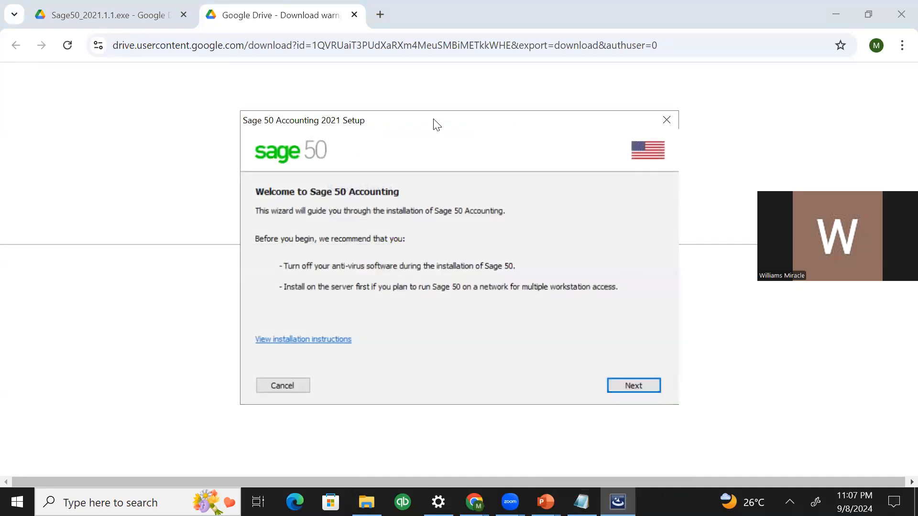
pyautogui.moveTo(436, 123); pyautogui.dragTo(339, 70)
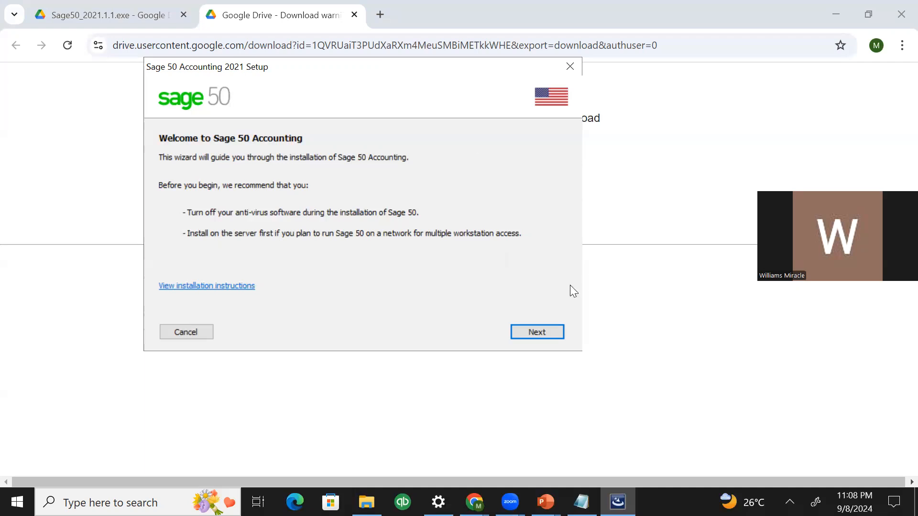
# Move past the Welcome page and accept the License Agreement, reaching Firewall Settings
pyautogui.click(517, 333)
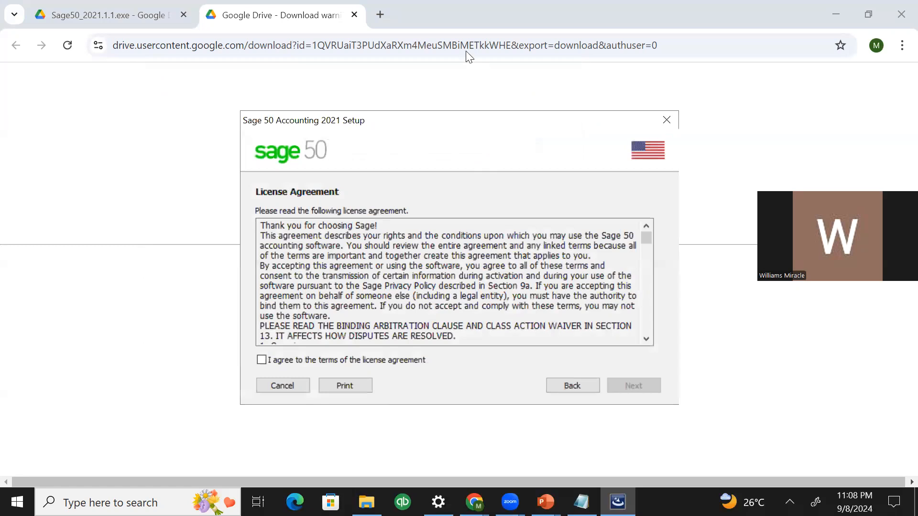
pyautogui.moveTo(448, 120); pyautogui.dragTo(424, 54)
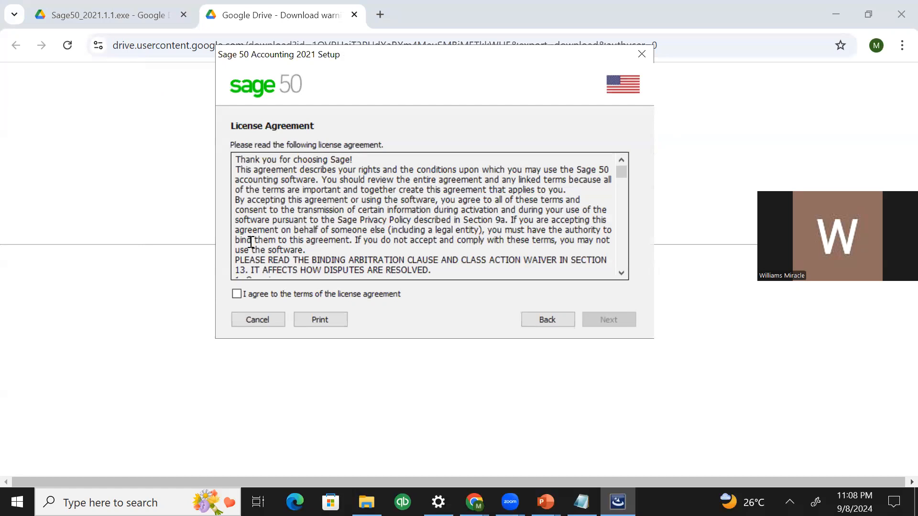
pyautogui.click(237, 295)
pyautogui.click(593, 322)
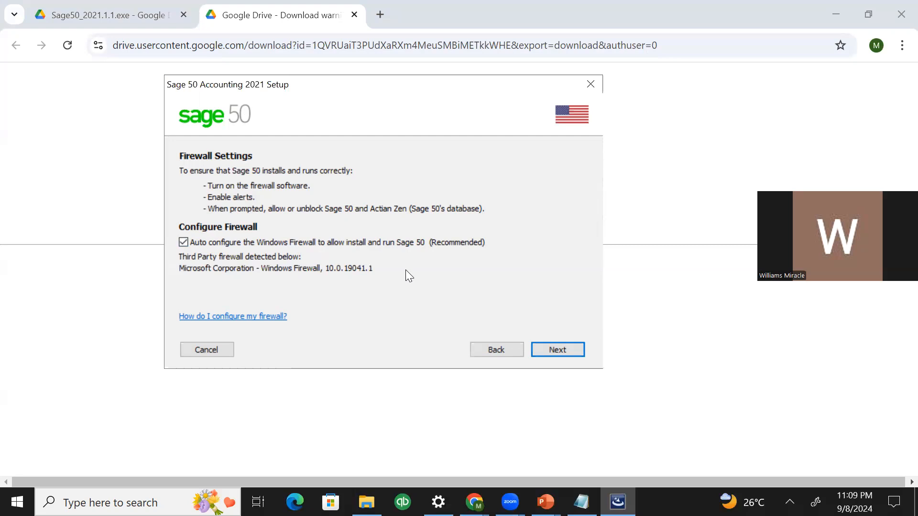
# Continue past Firewall Settings and delete the pre-filled serial number
pyautogui.click(539, 349)
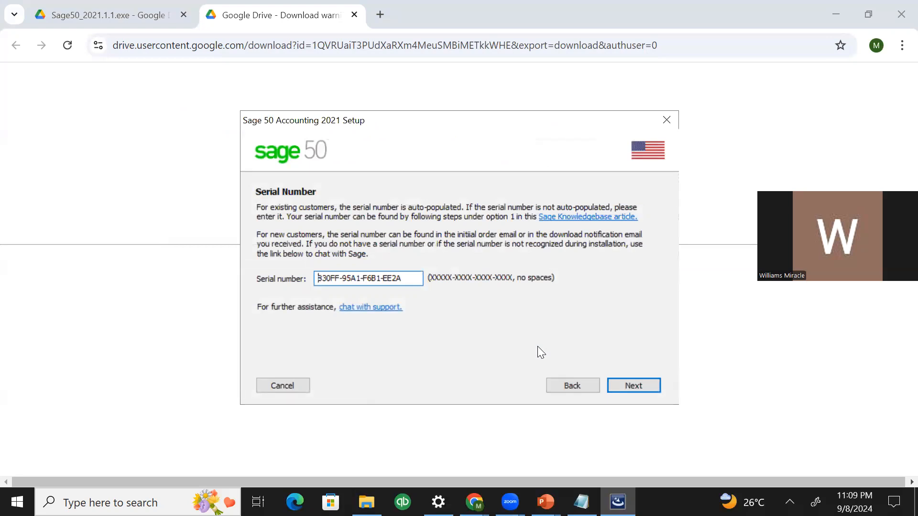
pyautogui.moveTo(463, 117); pyautogui.dragTo(434, 81)
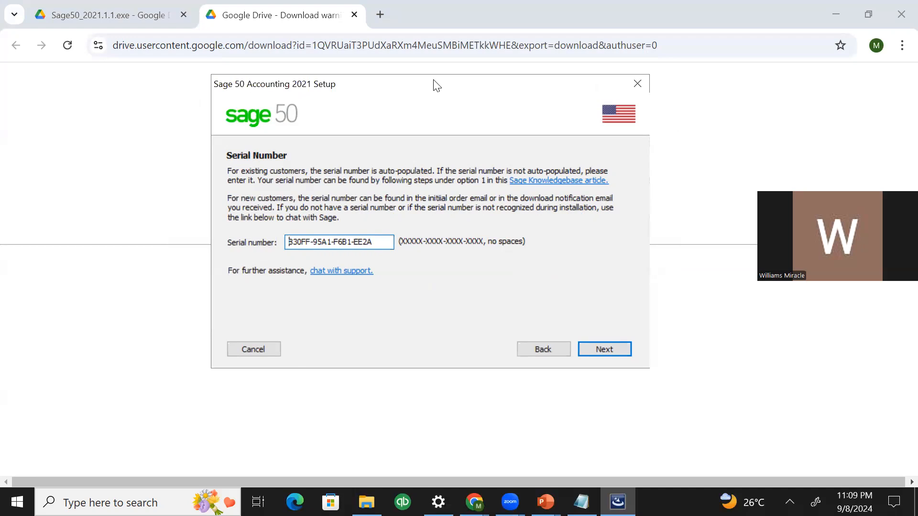
pyautogui.moveTo(378, 241); pyautogui.dragTo(277, 252)
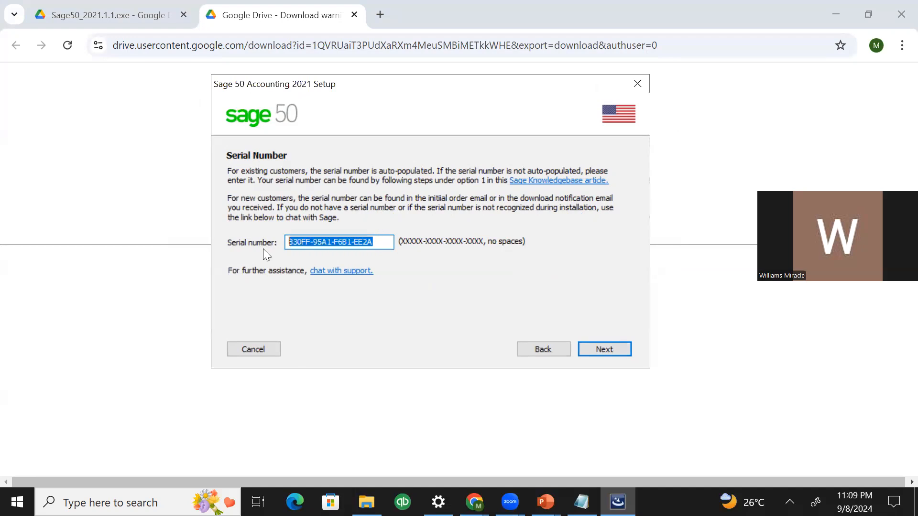
pyautogui.press('BackSpace')
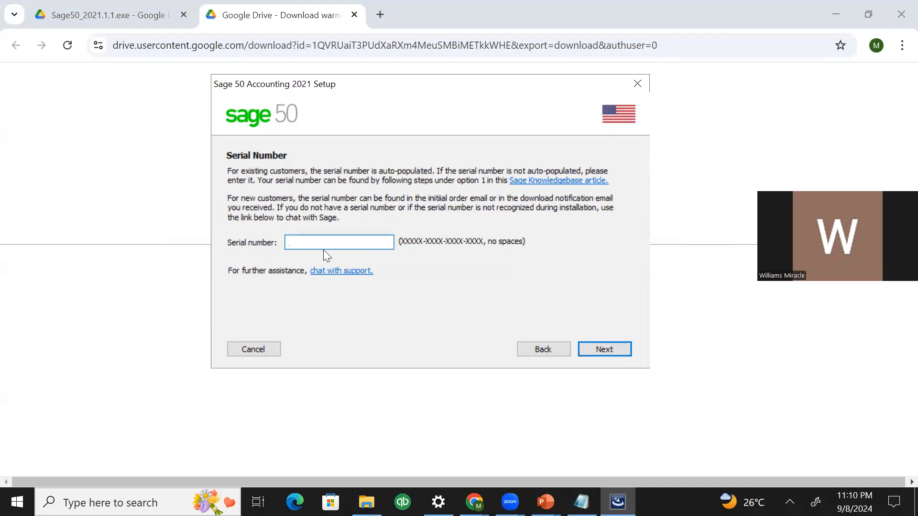
# Type the first two groups of the serial number, reading them from the notes
pyautogui.hotkey('alt', 'Tab')
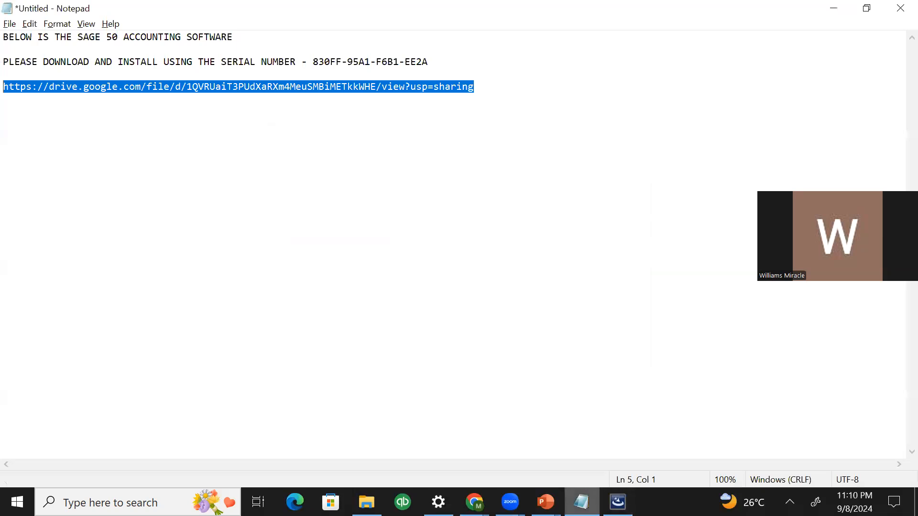
pyautogui.click(256, 62)
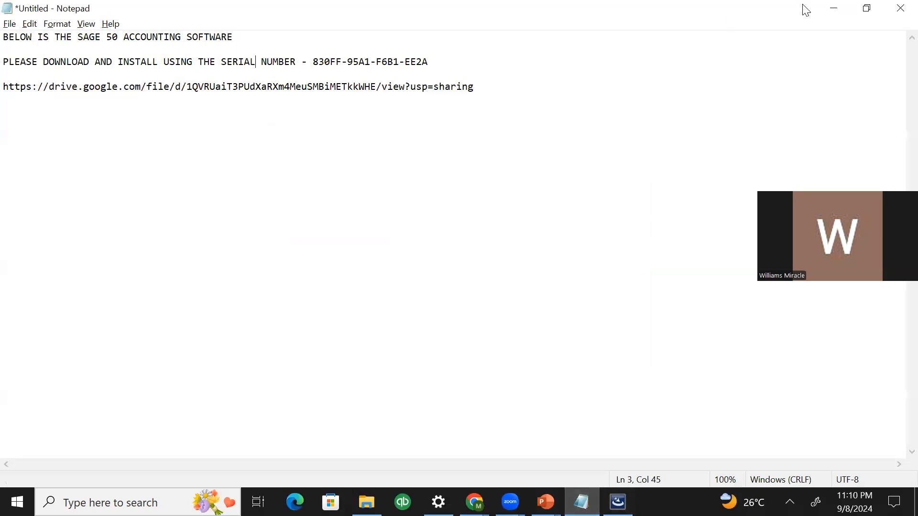
pyautogui.click(832, 8)
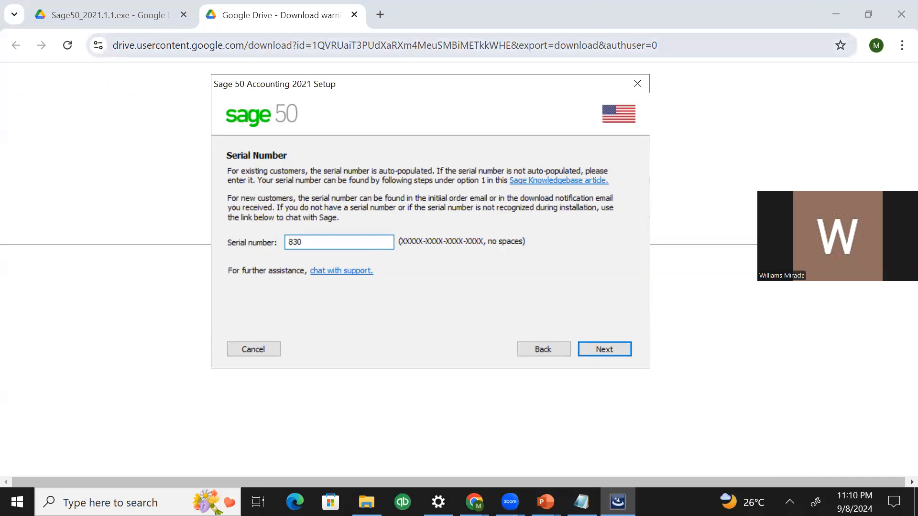
pyautogui.hotkey('alt', 'Tab')
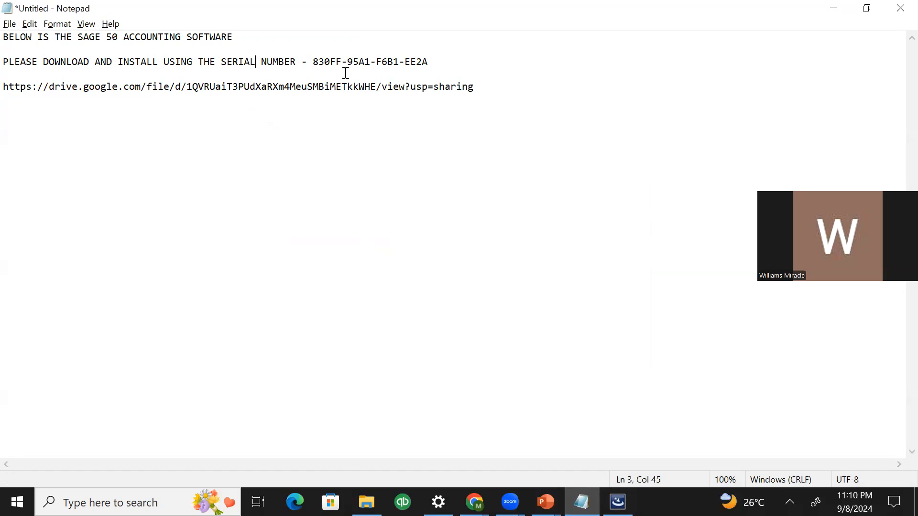
pyautogui.hotkey('alt', 'Tab')
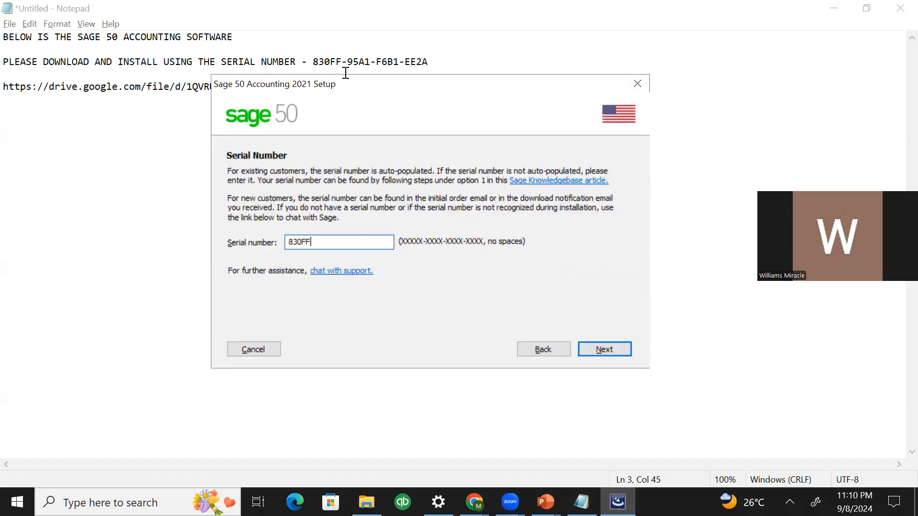
# Type the remaining serial number groups and continue to the Single Computer or Network page
pyautogui.click(346, 72)
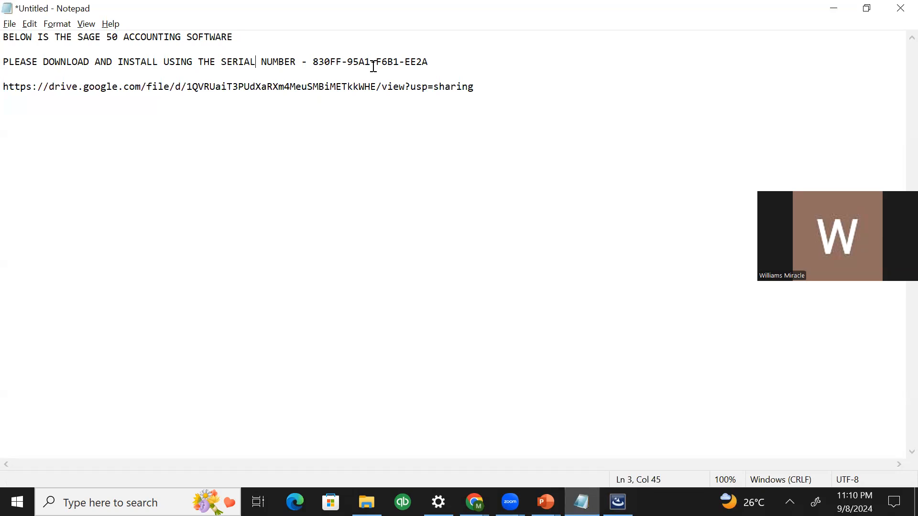
pyautogui.hotkey('alt', 'Tab')
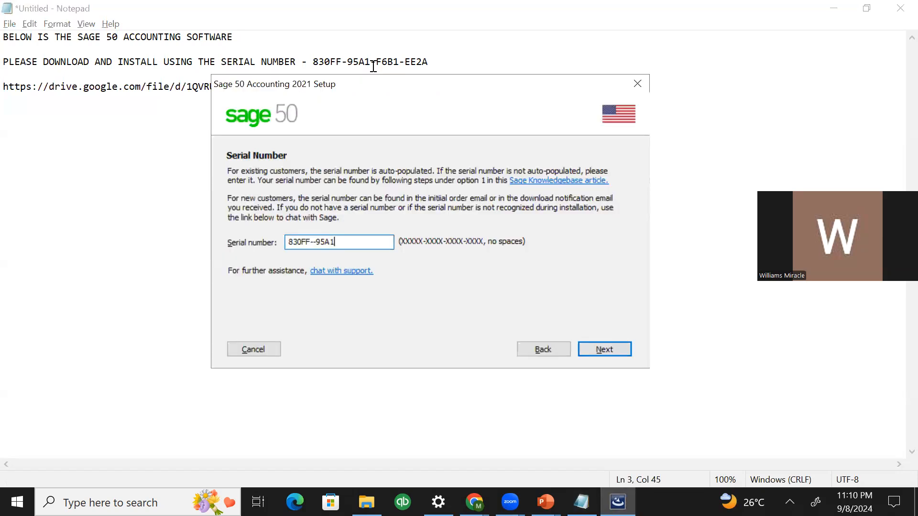
pyautogui.hotkey('alt', 'Tab')
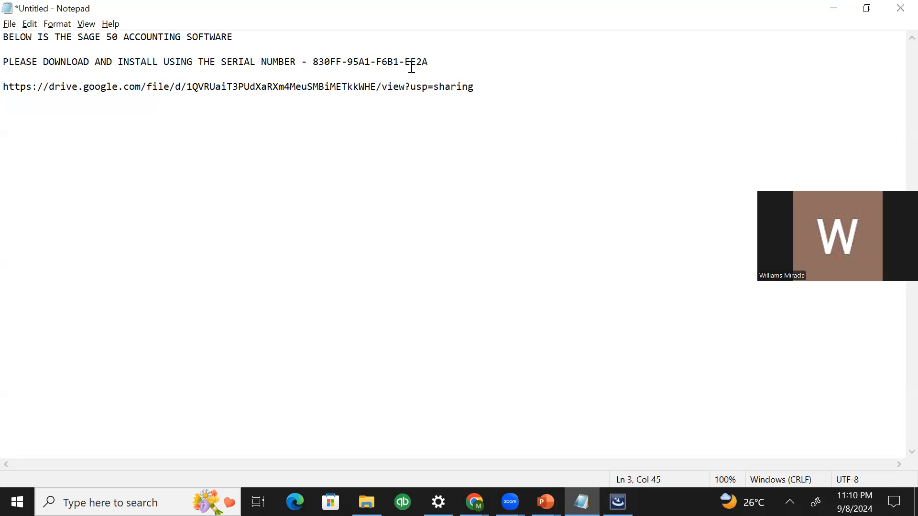
pyautogui.hotkey('alt', 'Tab')
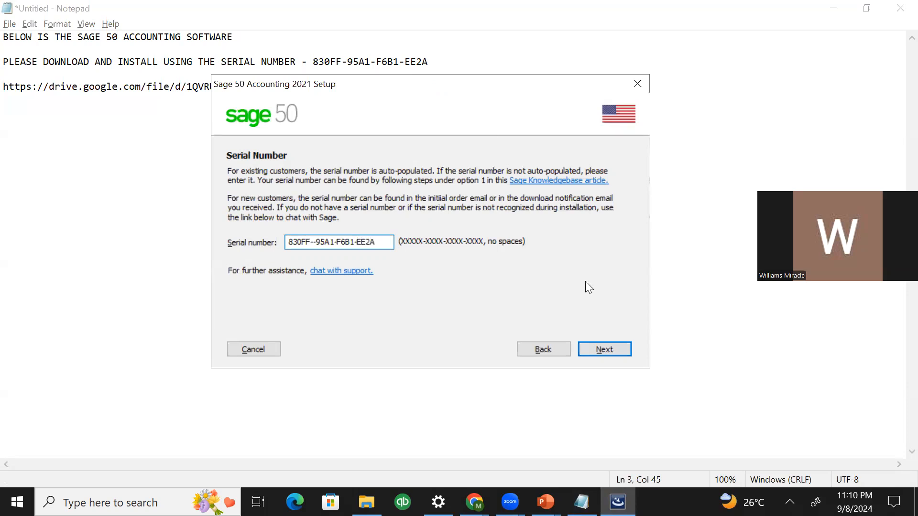
pyautogui.click(614, 349)
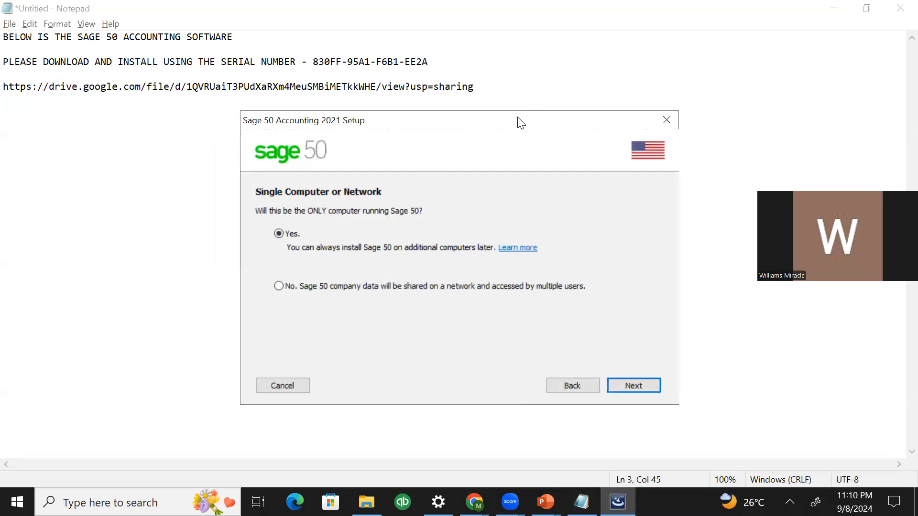
# Keep 'Yes' for this being the only computer and advance to Install Options
pyautogui.moveTo(520, 123); pyautogui.dragTo(432, 34)
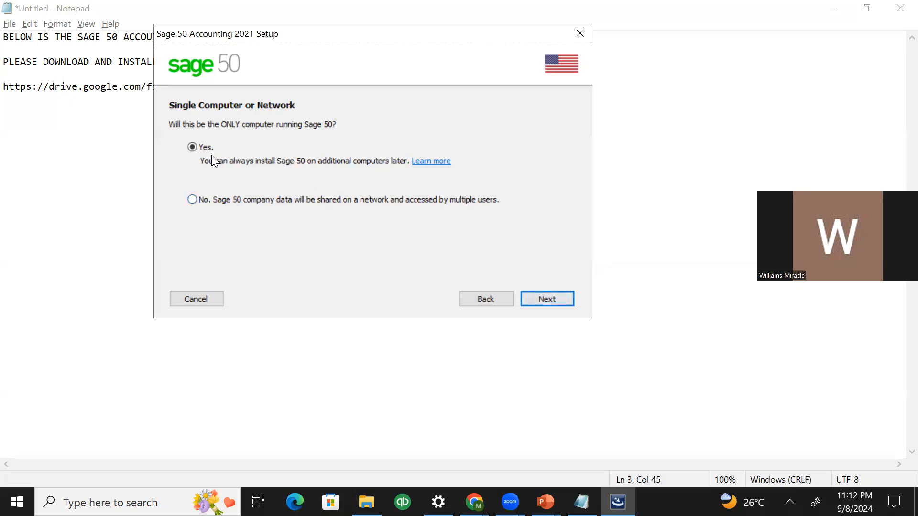
pyautogui.click(563, 299)
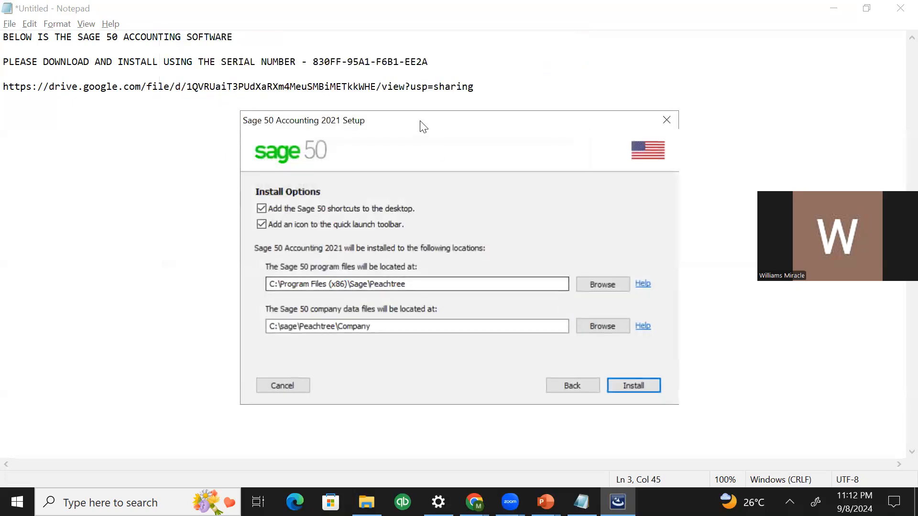
# Install with default shortcuts and locations, overwriting the earlier Sage 50 and confirming the data location
pyautogui.moveTo(423, 124); pyautogui.dragTo(324, 70)
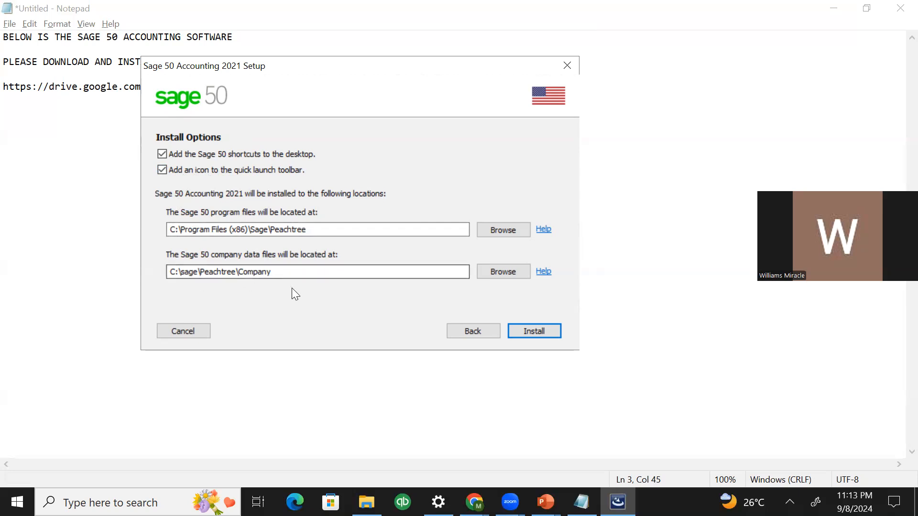
pyautogui.click(515, 331)
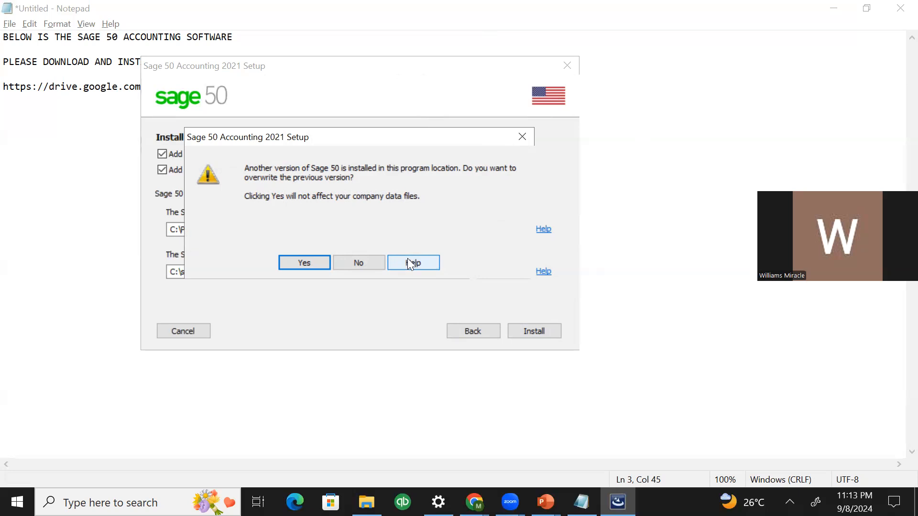
pyautogui.click(301, 263)
pyautogui.click(329, 264)
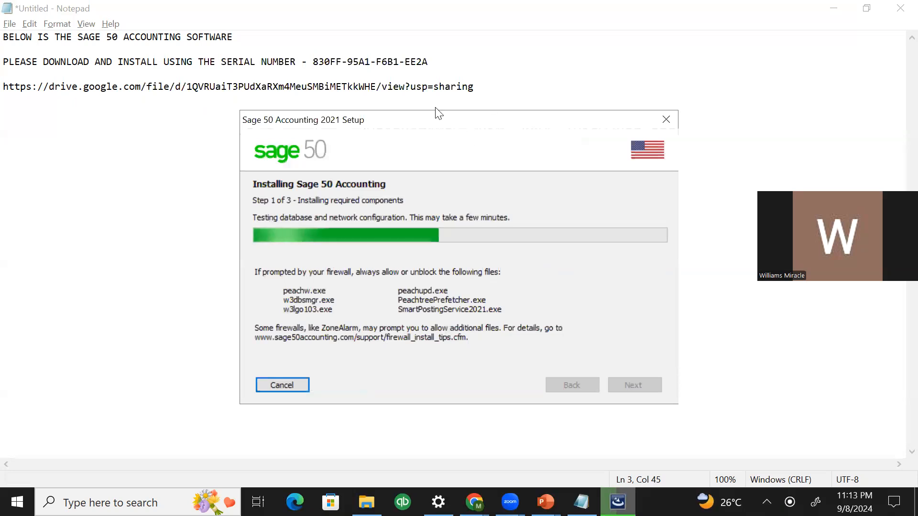
# Move the setup window aside while Step 1 of 3 installs required components
pyautogui.moveTo(435, 113); pyautogui.dragTo(400, 76)
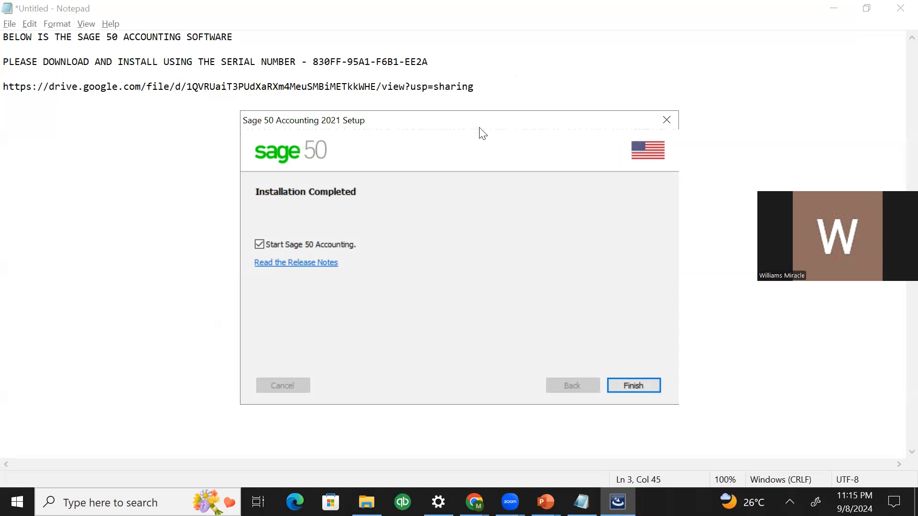
# Finish the completed Sage 50 Accounting 2021 installer with 'Start Sage 50 Accounting' left checked
pyautogui.moveTo(482, 134); pyautogui.dragTo(369, 62)
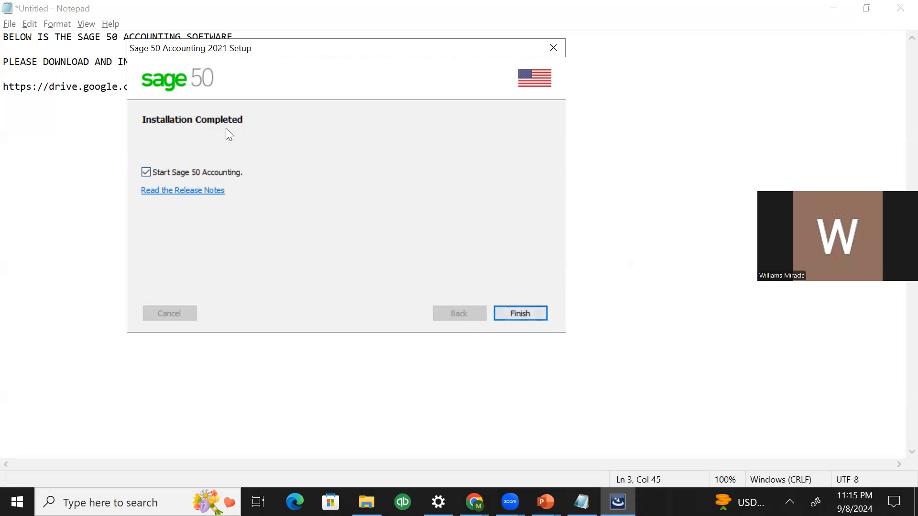
pyautogui.click(503, 316)
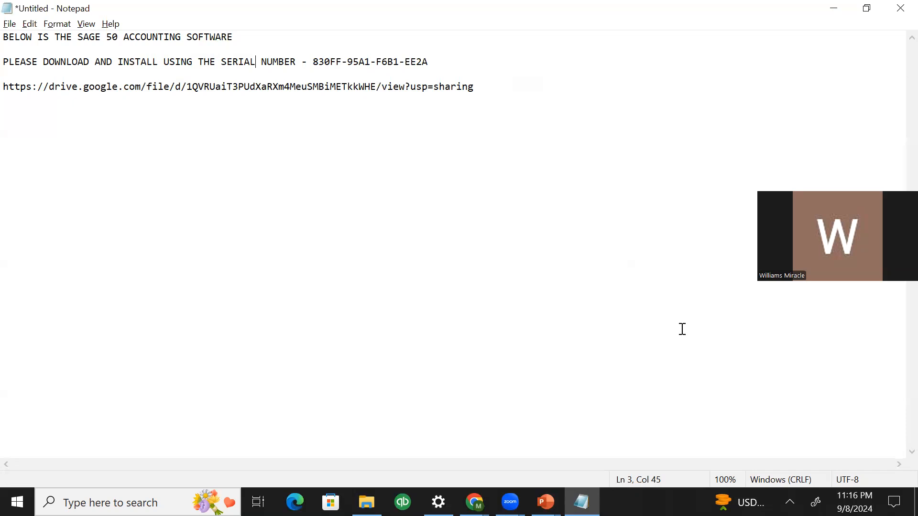
# Switch away from the Notepad install notes to the PowerPoint presentation
pyautogui.click(841, 419)
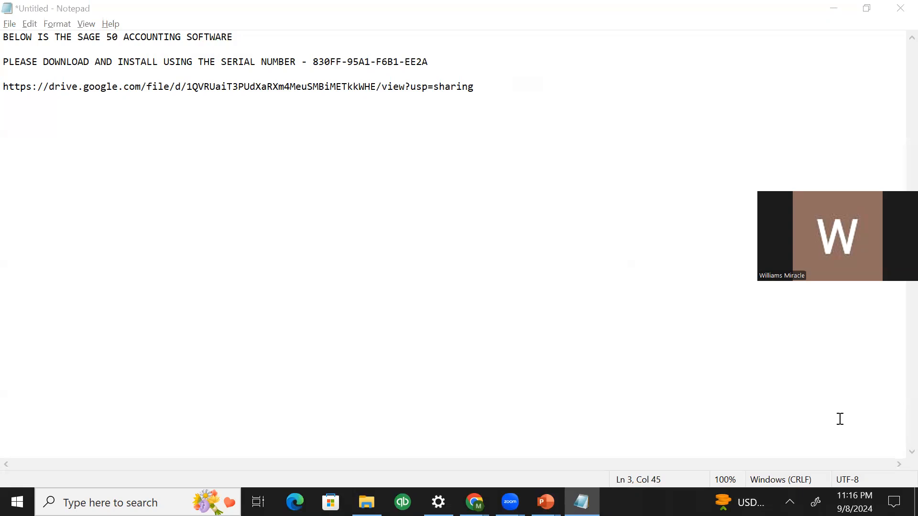
pyautogui.hotkey('alt', 'Tab')
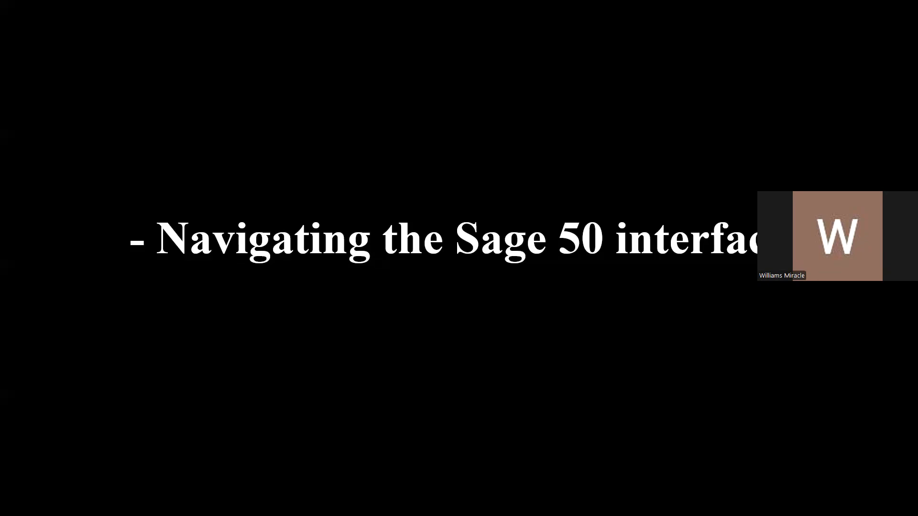
# Present the Navigating the Sage 50 interface slide, then return to Sage 50's Customers & Sales page
pyautogui.moveTo(866, 196); pyautogui.dragTo(865, 62)
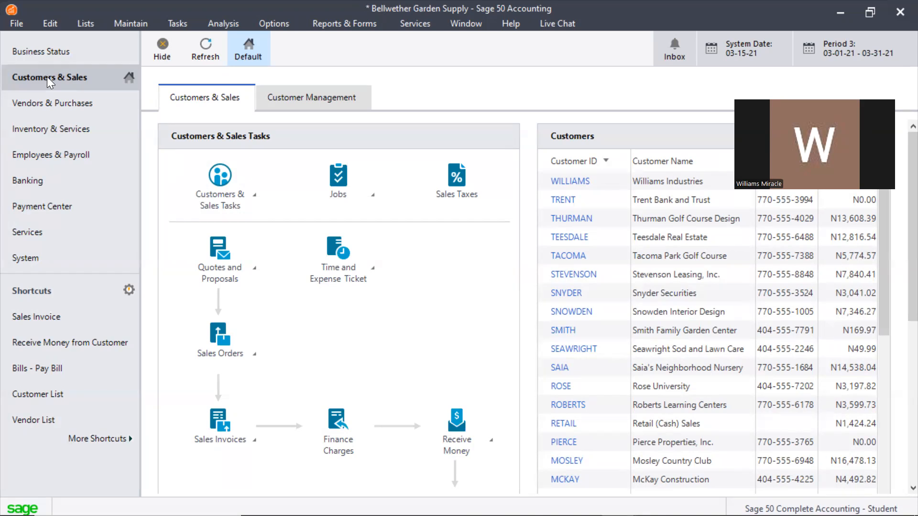
# Visit the Vendors & Purchases, Inventory & Services and Employees & Payroll centers in turn
pyautogui.click(51, 110)
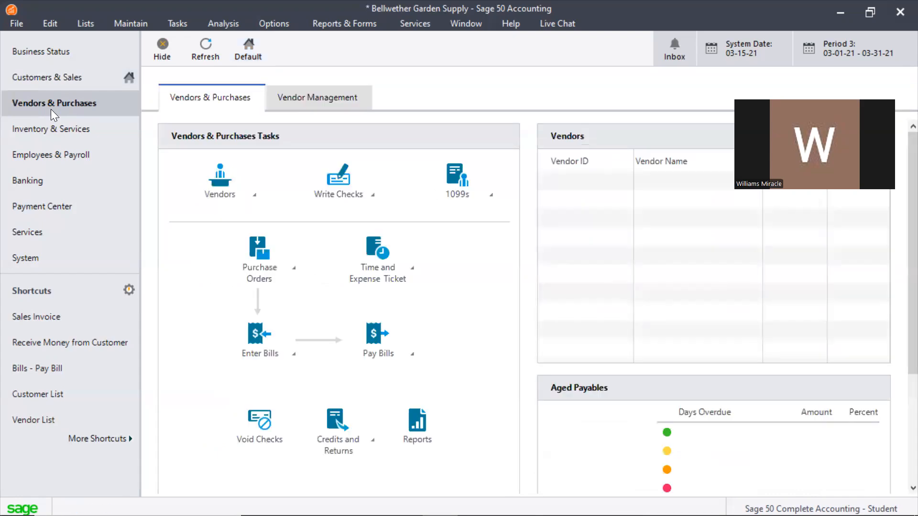
pyautogui.click(53, 130)
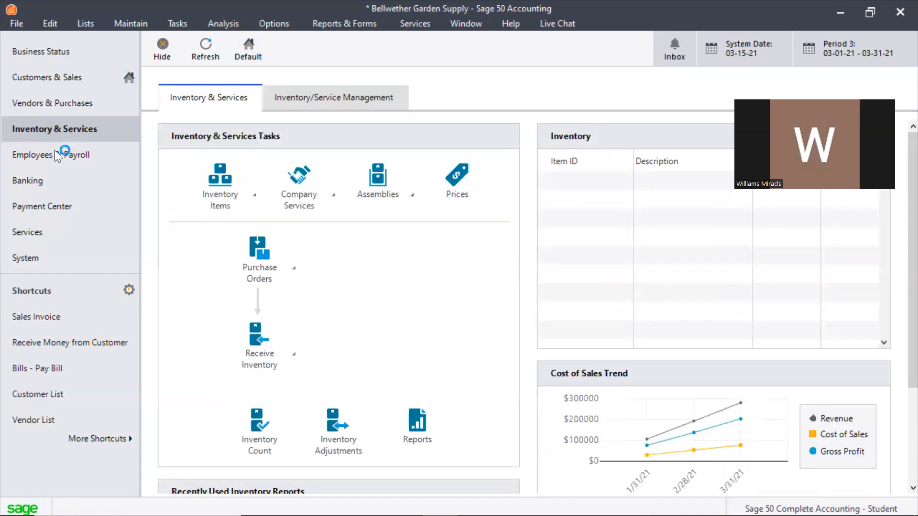
pyautogui.click(54, 150)
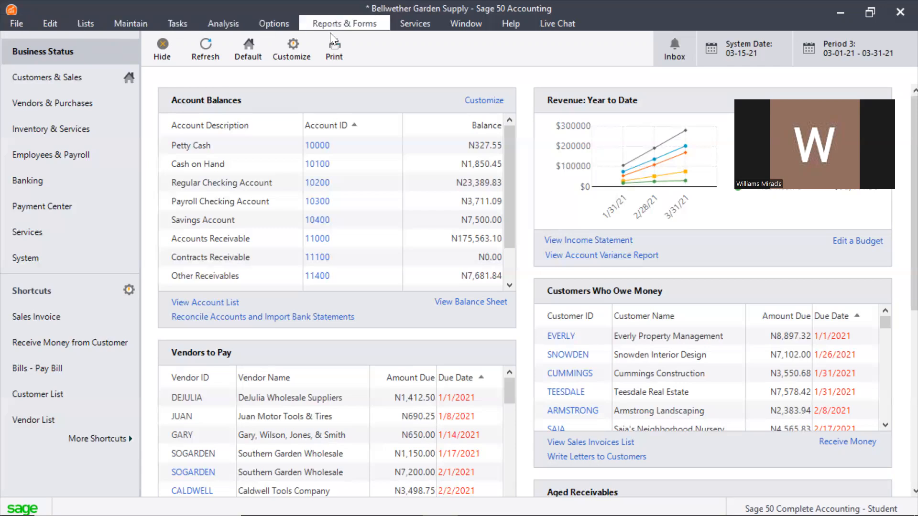
pyautogui.click(139, 23)
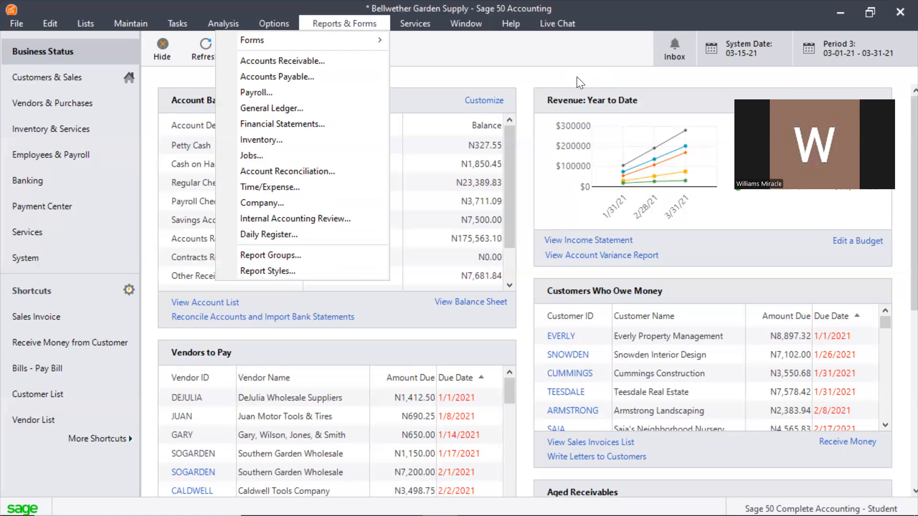
pyautogui.click(9, 25)
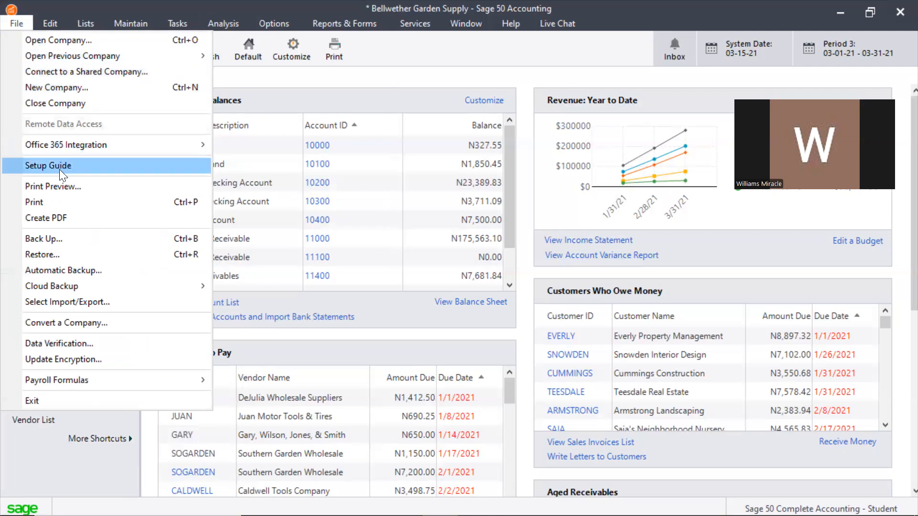
pyautogui.moveTo(50, 21)
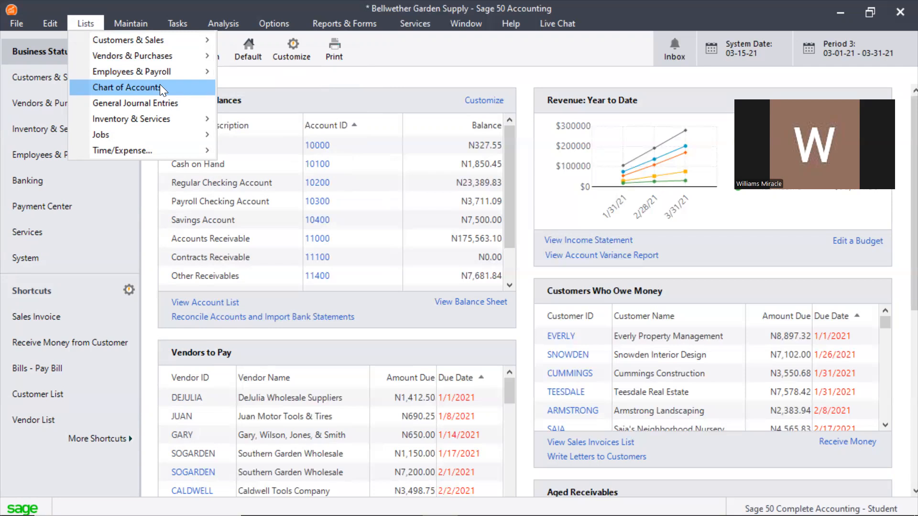
pyautogui.moveTo(137, 23)
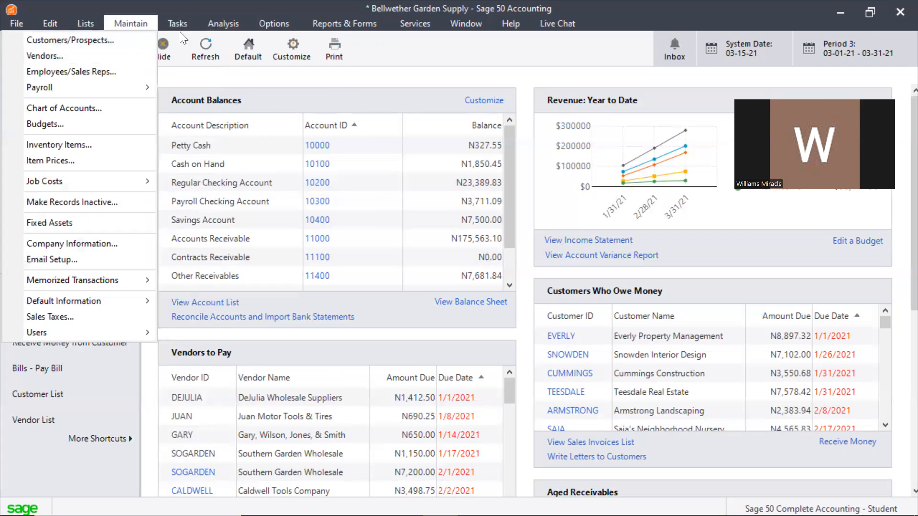
pyautogui.moveTo(185, 23)
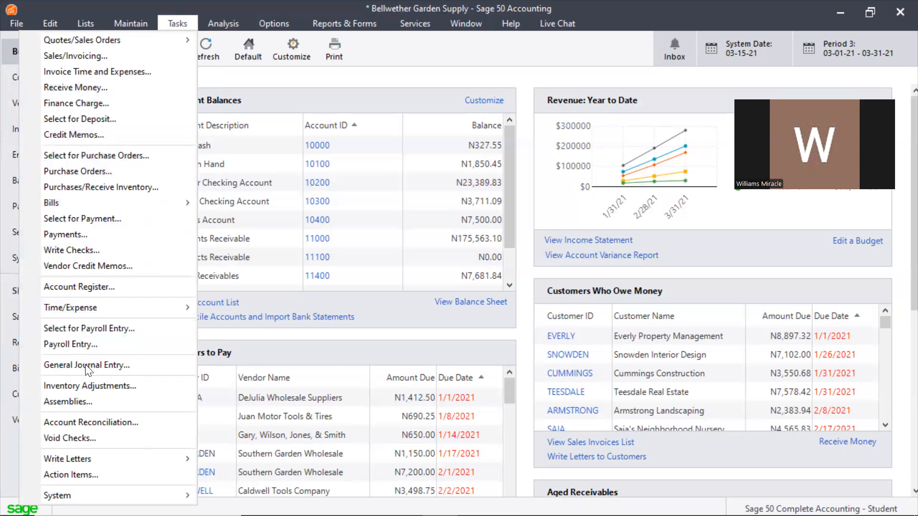
pyautogui.moveTo(239, 21)
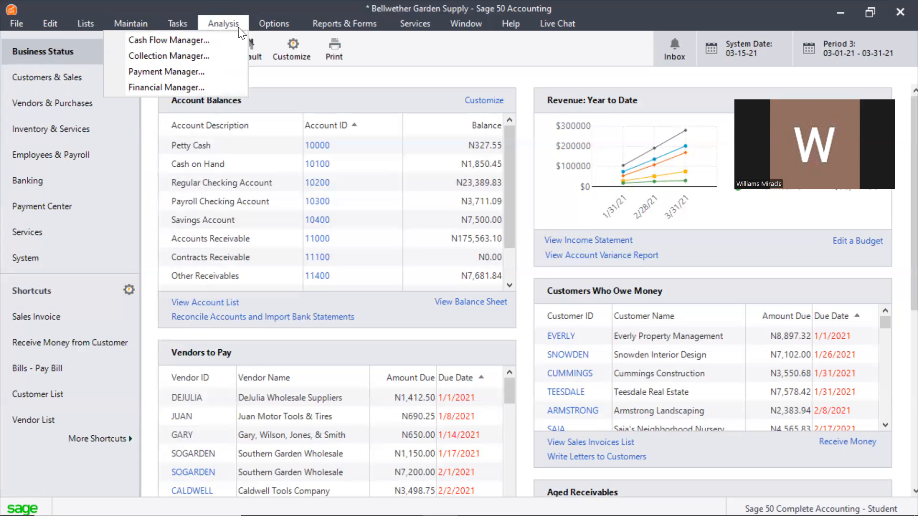
pyautogui.moveTo(257, 28)
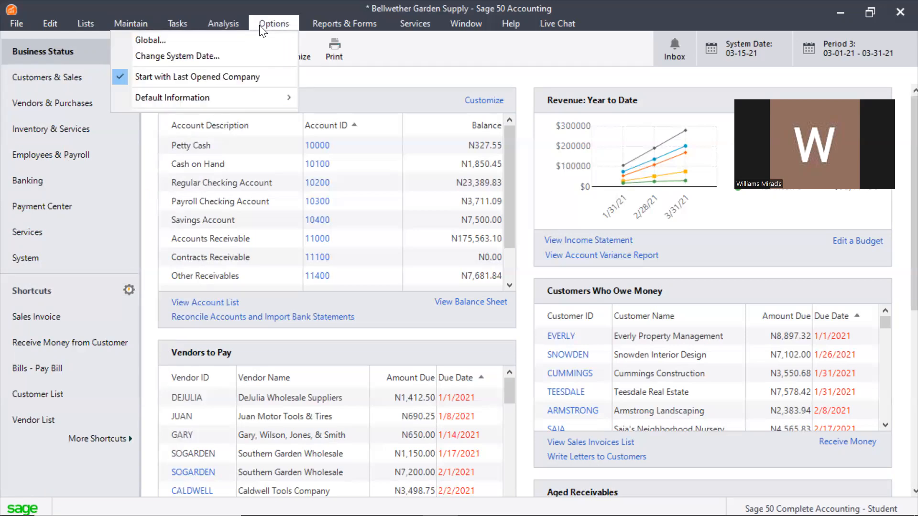
pyautogui.moveTo(366, 21)
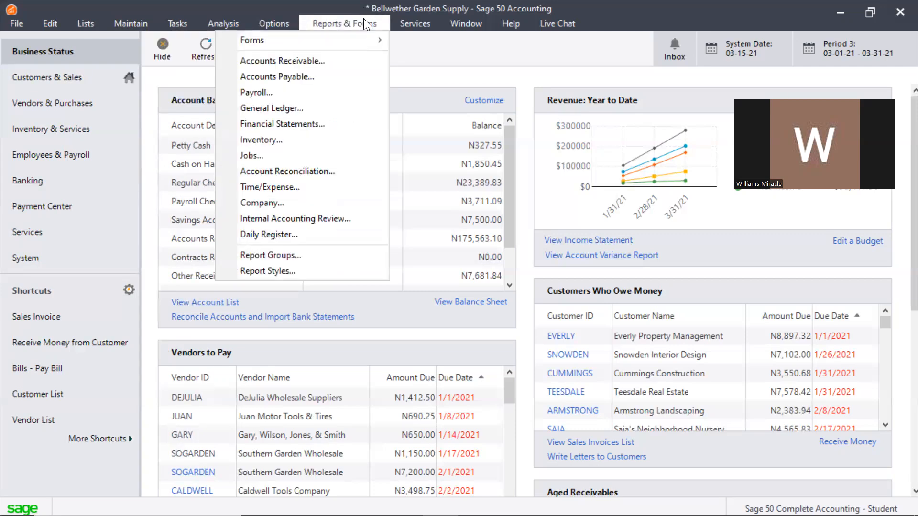
pyautogui.moveTo(451, 30)
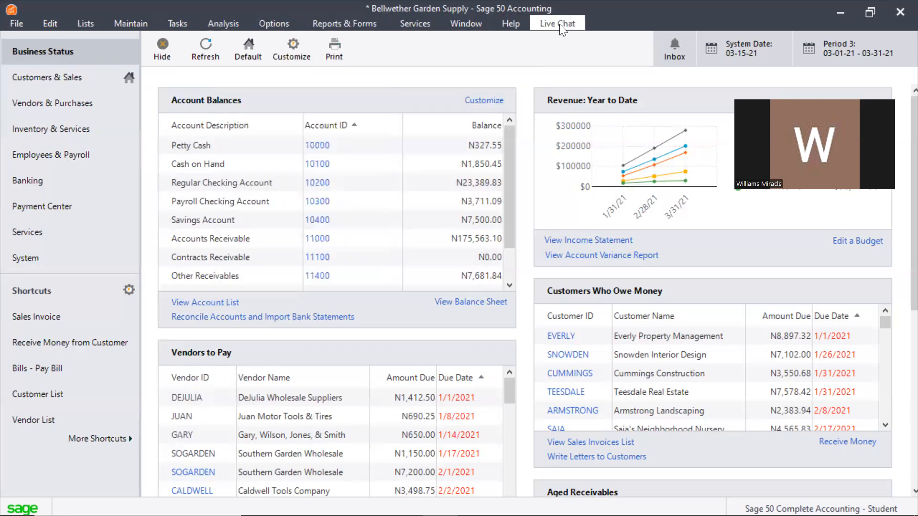
pyautogui.click(191, 121)
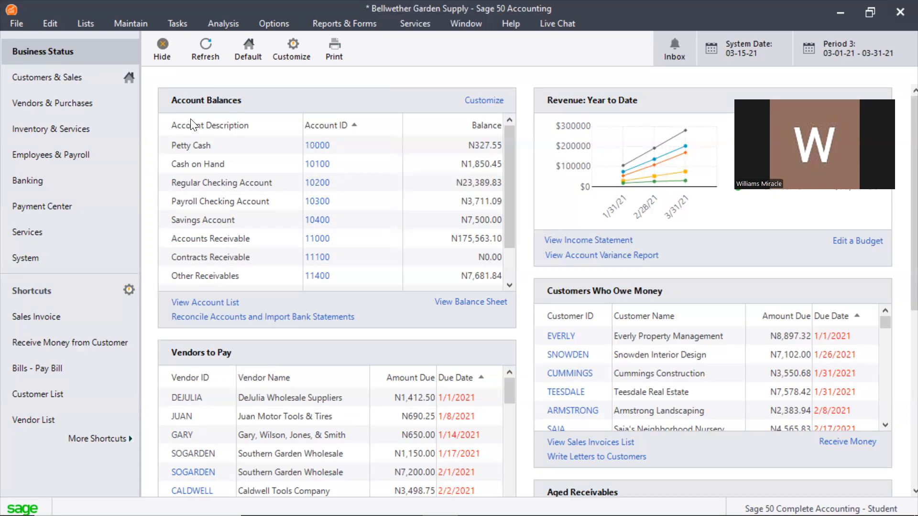
# In Customers & Sales, circle the Sales Invoices task and view the Tasks list, then open Vendors & Purchases
pyautogui.click(44, 78)
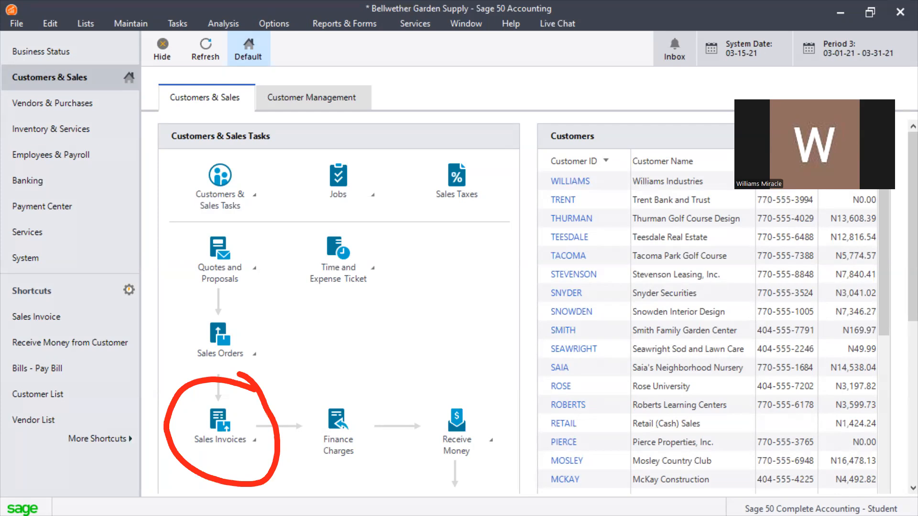
pyautogui.moveTo(287, 167)
pyautogui.mouseDown()
pyautogui.moveTo(165, 174)
pyautogui.moveTo(282, 198)
pyautogui.moveTo(281, 153)
pyautogui.mouseUp()
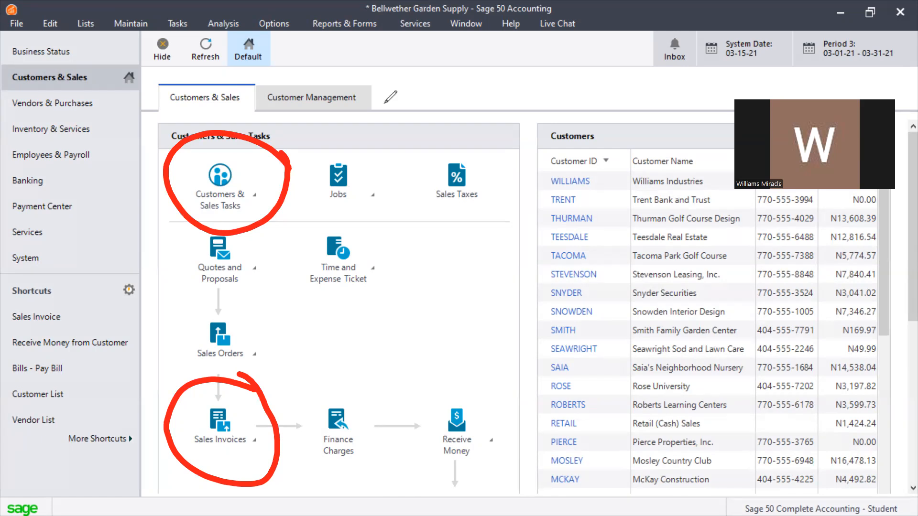
pyautogui.click(95, 337)
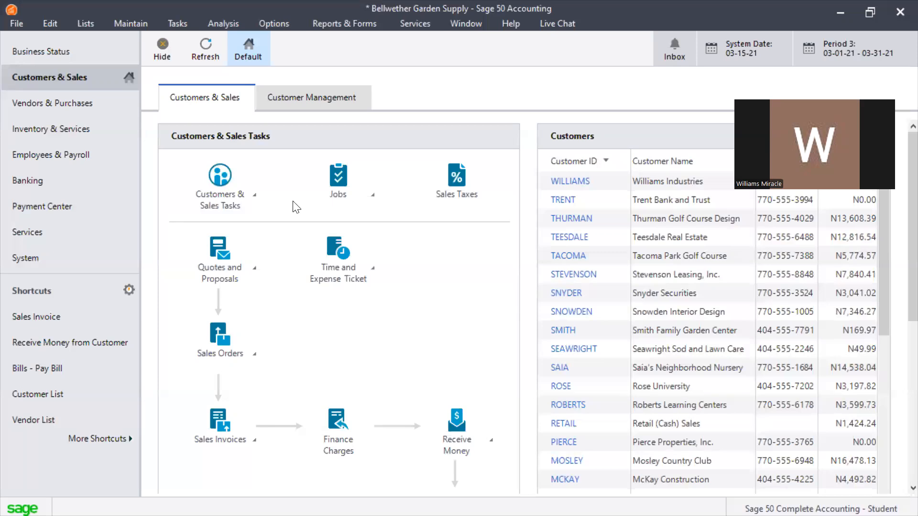
pyautogui.click(244, 190)
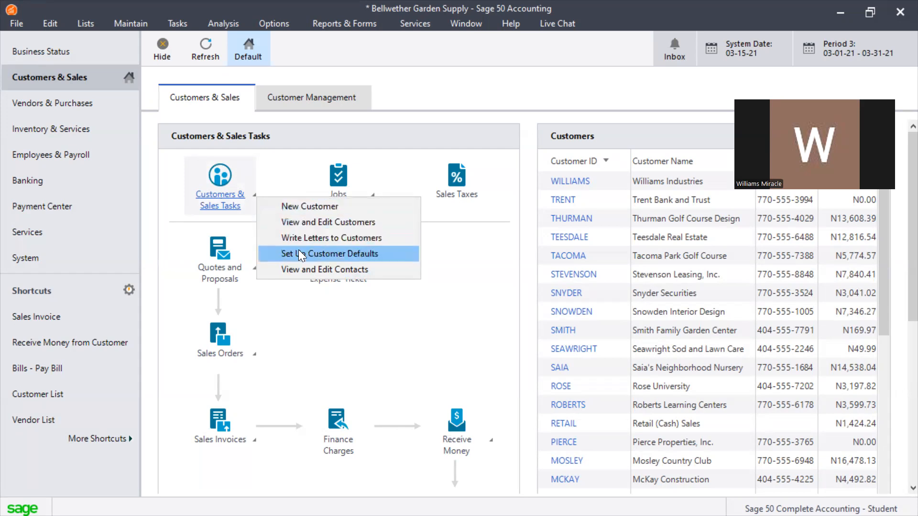
pyautogui.click(92, 103)
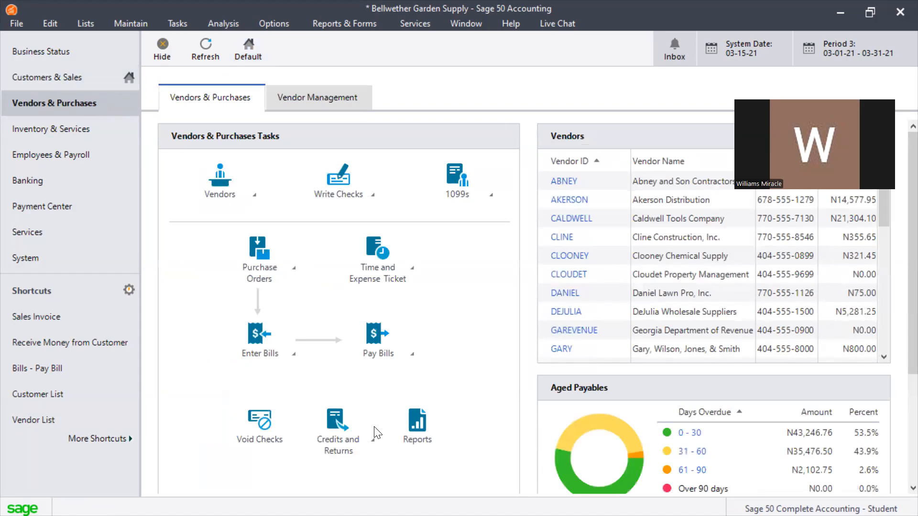
# Open the Inventory & Services center from the left navigation bar
pyautogui.click(85, 131)
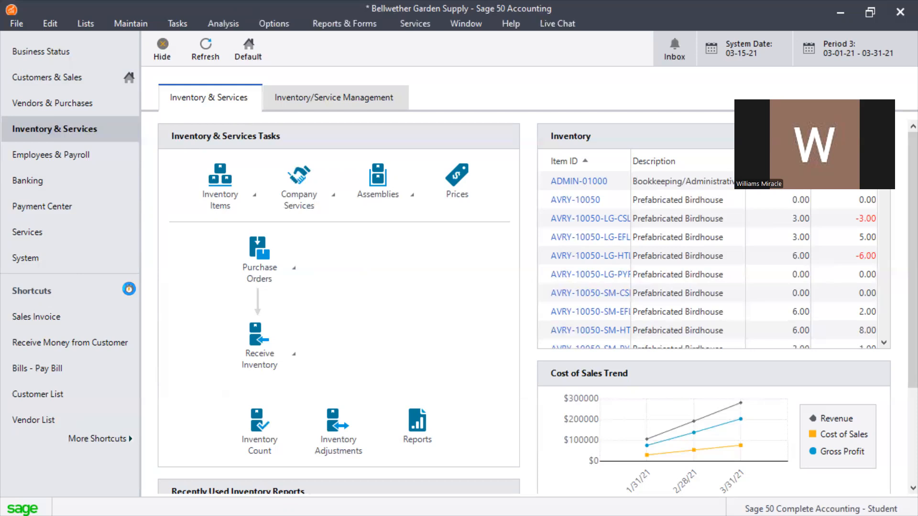
pyautogui.click(129, 289)
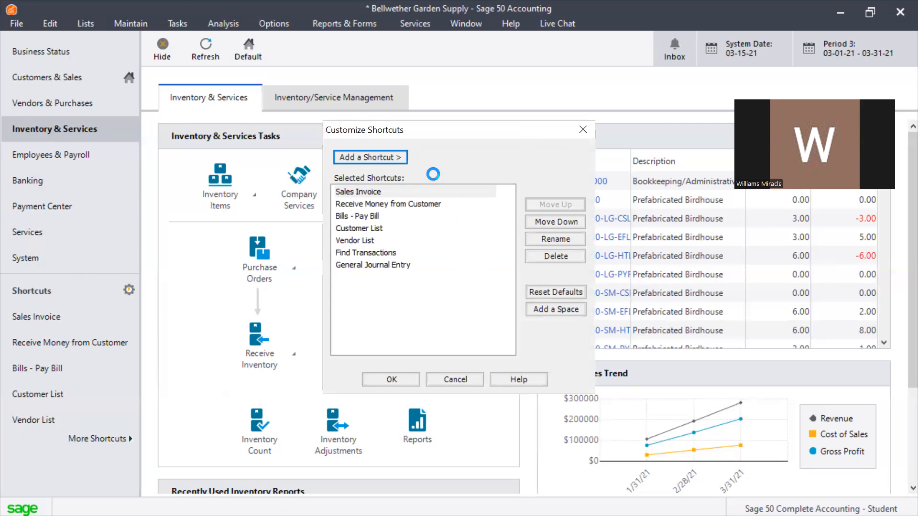
pyautogui.moveTo(475, 132); pyautogui.dragTo(302, 149)
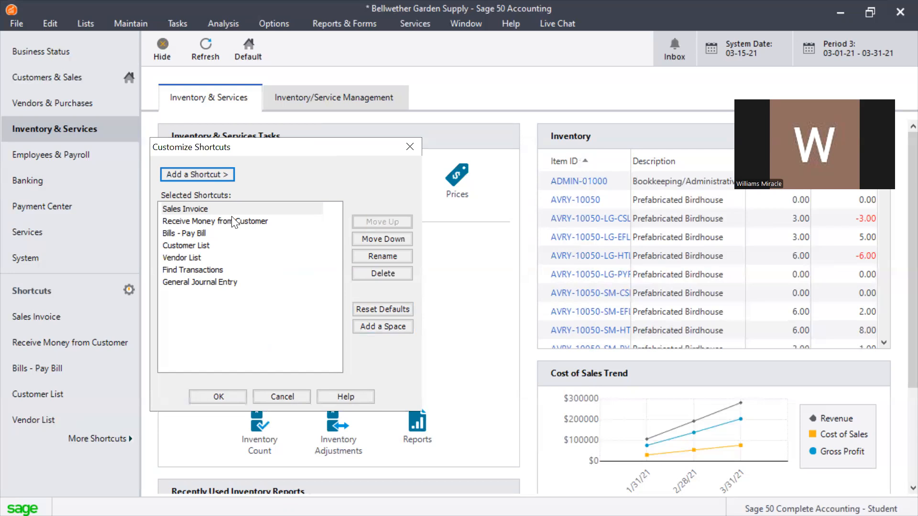
pyautogui.click(189, 209)
pyautogui.click(193, 177)
pyautogui.moveTo(240, 181)
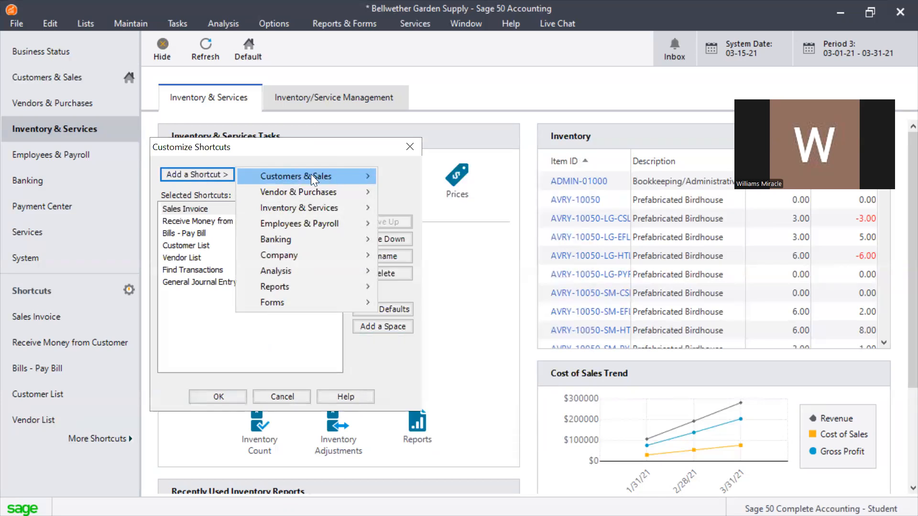
pyautogui.moveTo(329, 177)
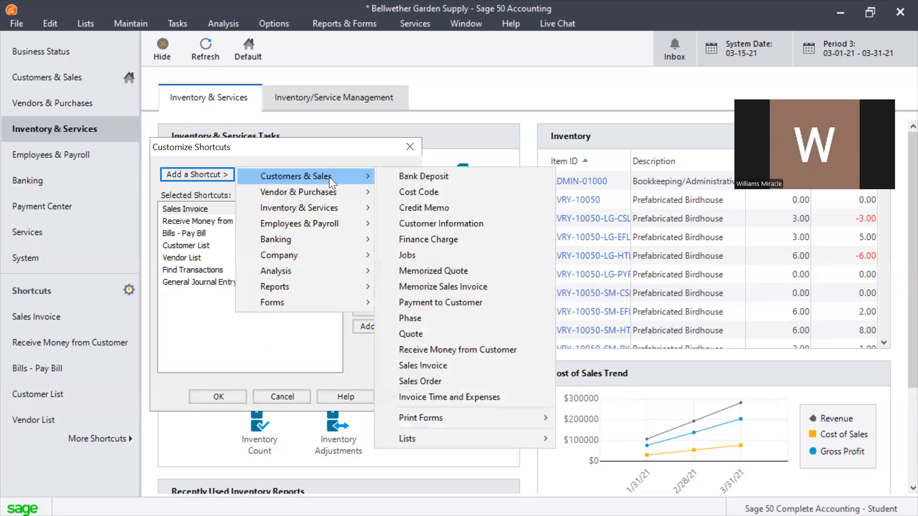
pyautogui.click(411, 144)
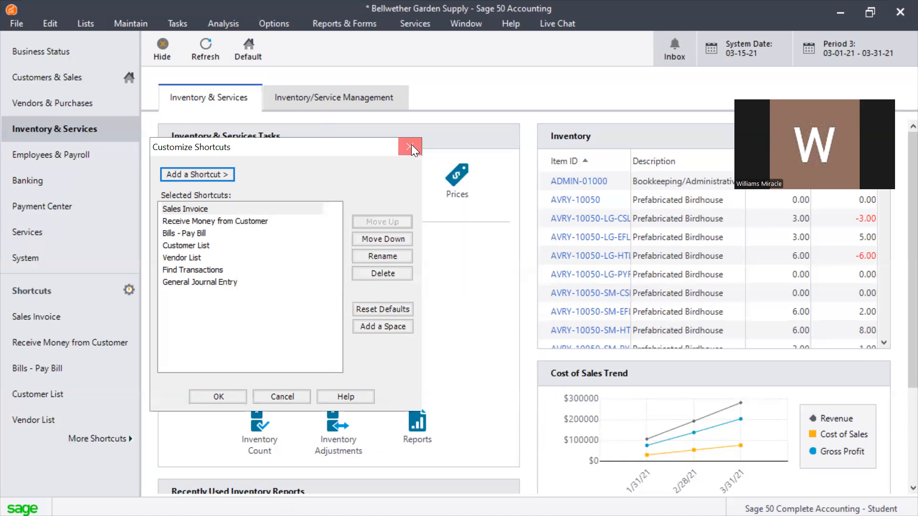
pyautogui.click(411, 145)
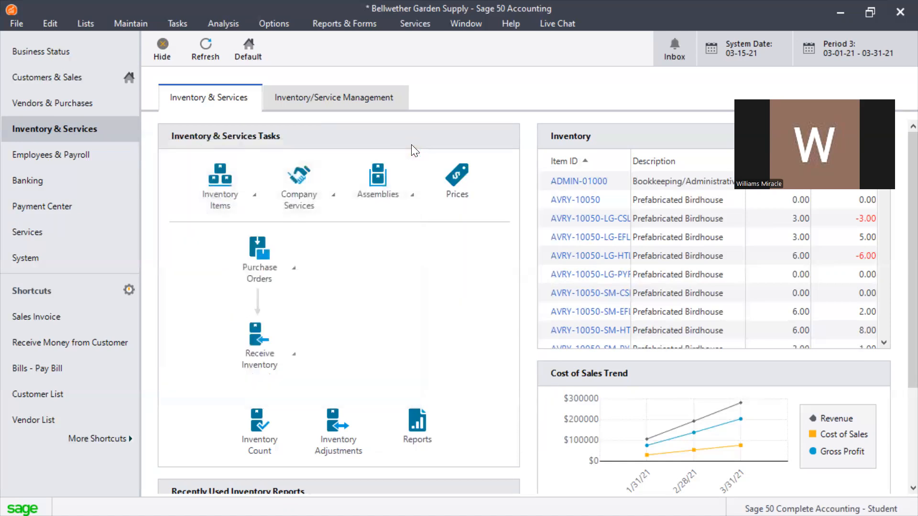
# Make Inventory & Services Sage 50's default page, then show all open windows in Task View
pyautogui.click(241, 51)
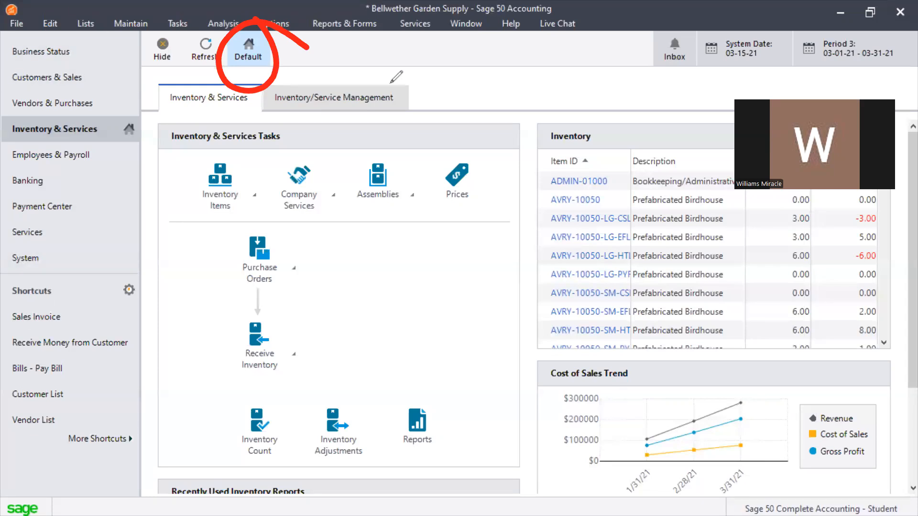
pyautogui.moveTo(77, 34)
pyautogui.mouseDown()
pyautogui.moveTo(129, 173)
pyautogui.moveTo(89, 283)
pyautogui.mouseUp()
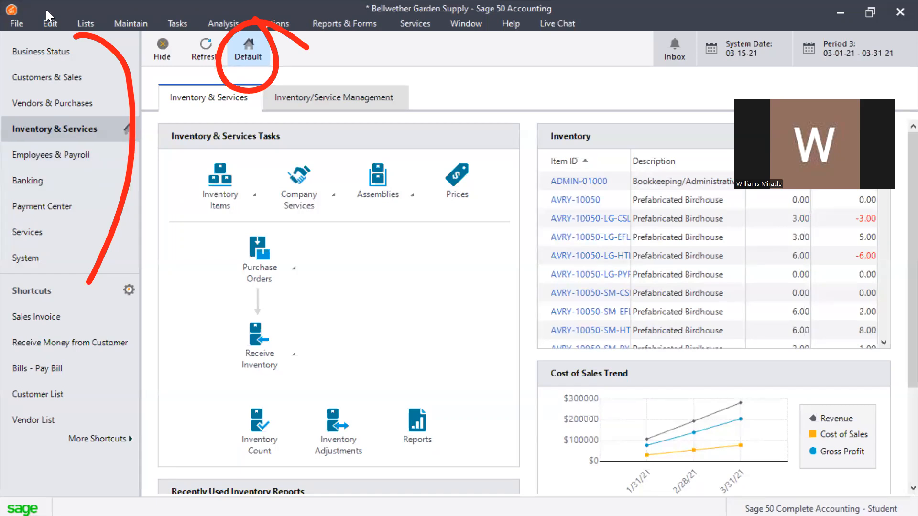
pyautogui.press('super+Tab')
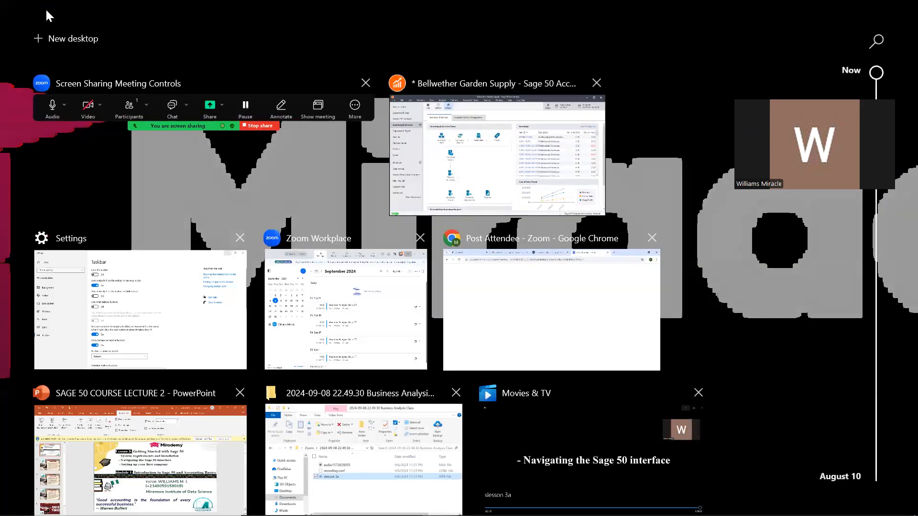
# Close Task View and advance the slideshow to the 'Setting Up Your First Company' title slide
pyautogui.press('Escape')
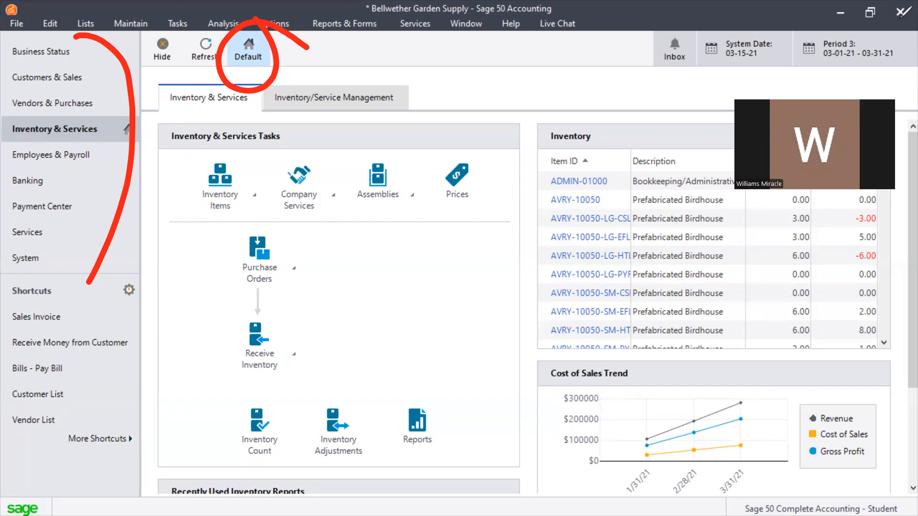
pyautogui.click(784, 73)
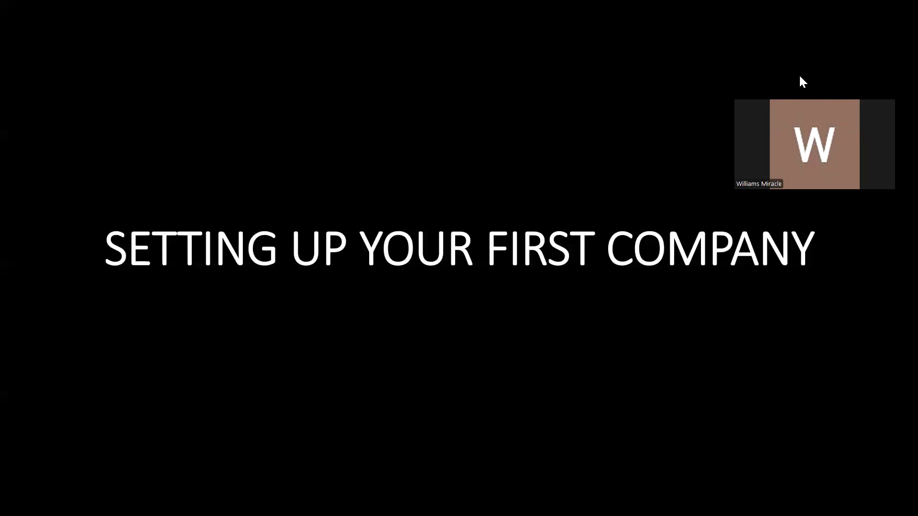
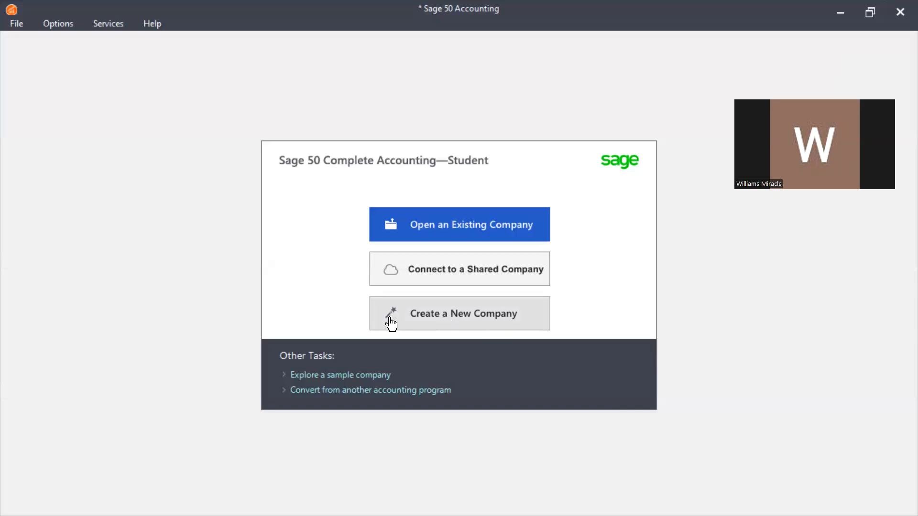
# Launch the Create a New Company wizard from the Sage 50 start screen
pyautogui.click(447, 328)
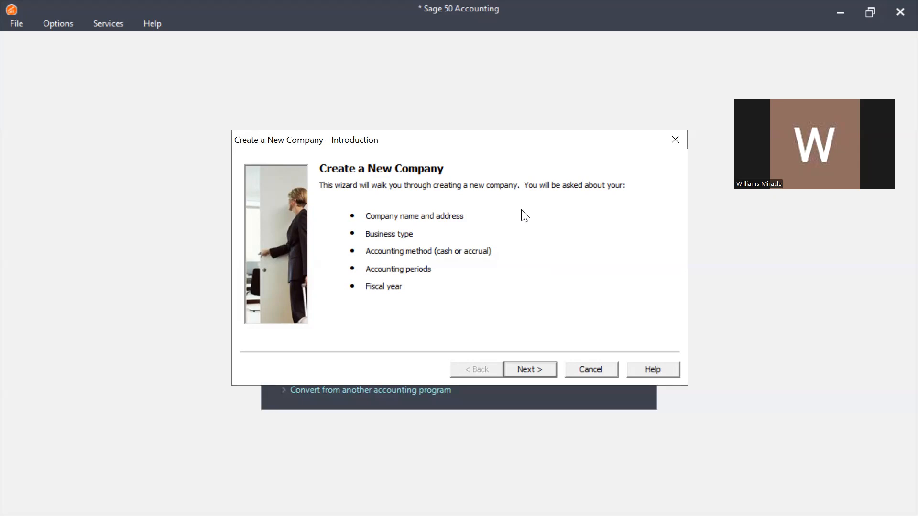
# Advance past the wizard introduction to the empty Company Information page
pyautogui.click(466, 118)
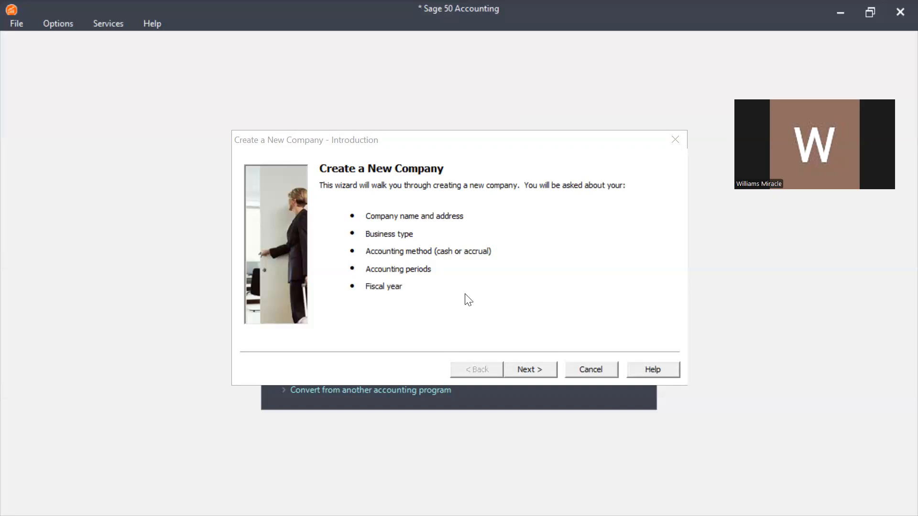
pyautogui.click(530, 366)
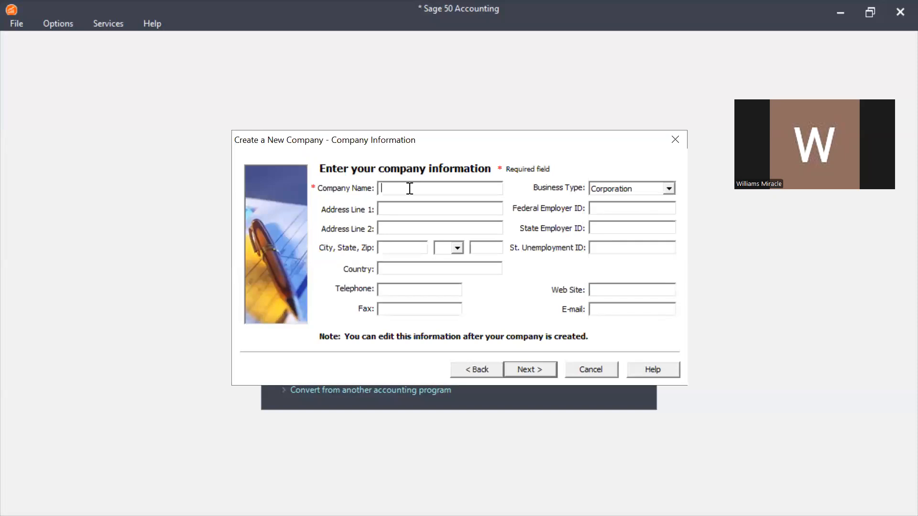
# Enter MIRAMORE as the Company Name, then move through the address, city, telephone and fax fields
pyautogui.write('MIRAMORE')
pyautogui.moveTo(449, 144); pyautogui.dragTo(429, 142)
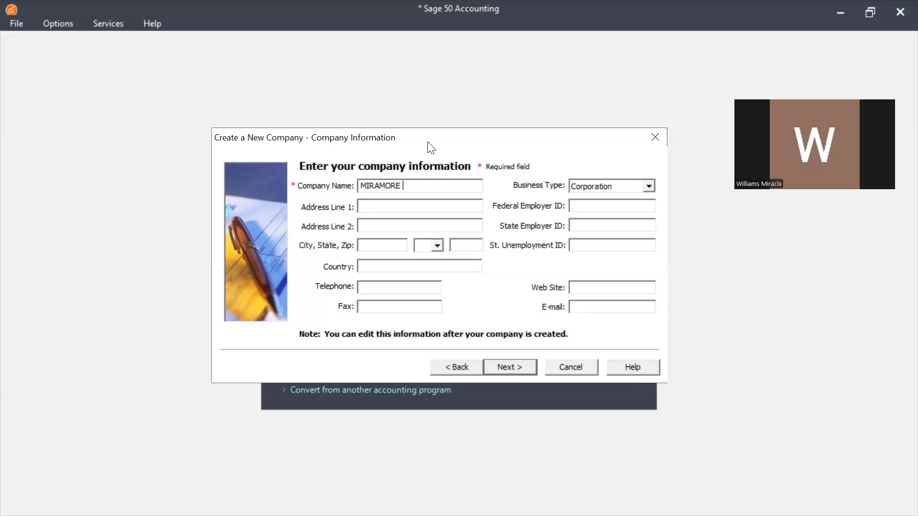
pyautogui.click(391, 206)
pyautogui.click(376, 224)
pyautogui.click(377, 248)
pyautogui.click(414, 290)
pyautogui.click(411, 306)
# Change the Business Type from Corporation to Limited Liability Company
pyautogui.click(649, 187)
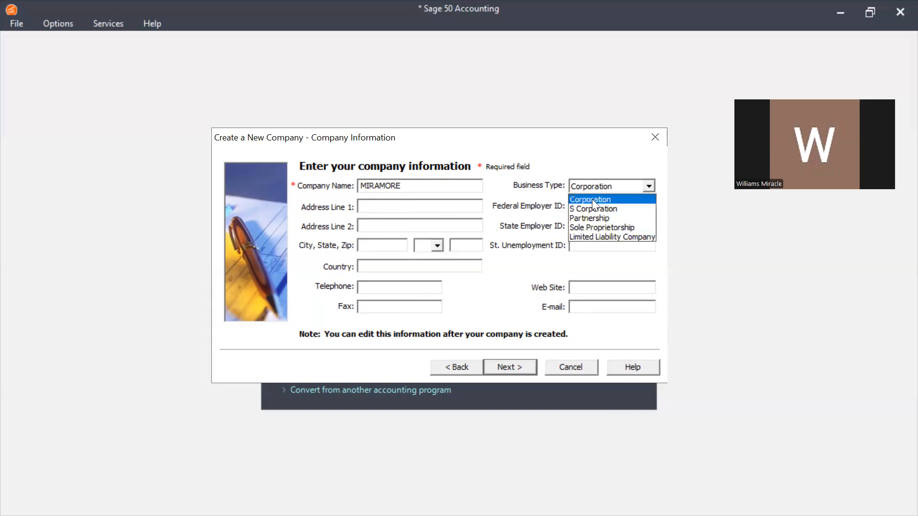
pyautogui.click(612, 237)
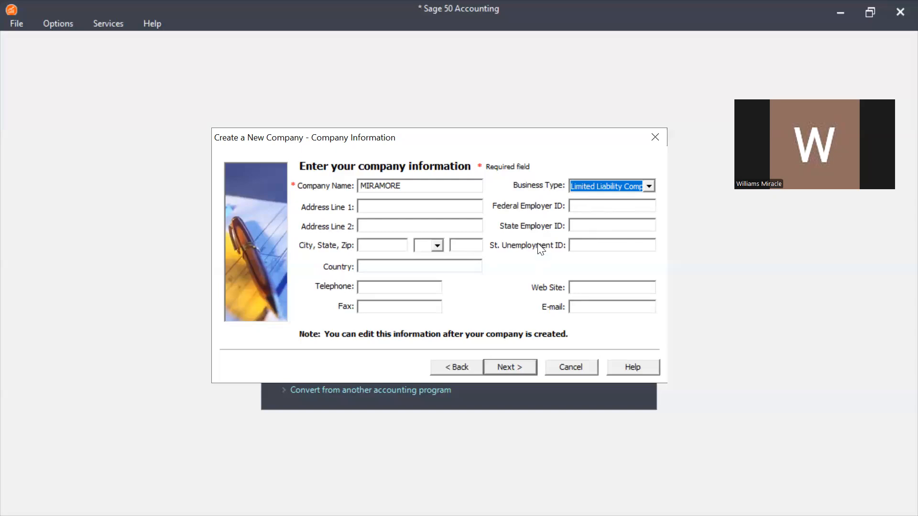
pyautogui.click(612, 207)
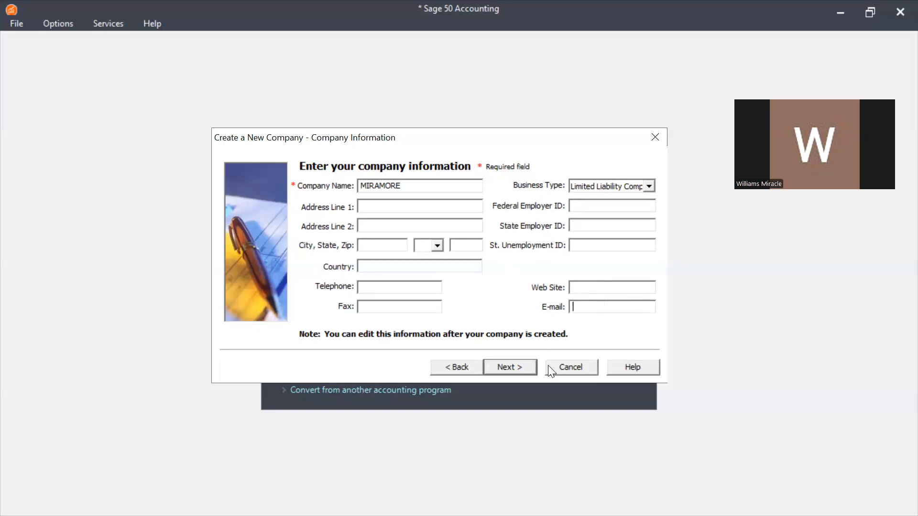
# Accept the MIRAMORE company details and move on to the creation method page
pyautogui.click(532, 371)
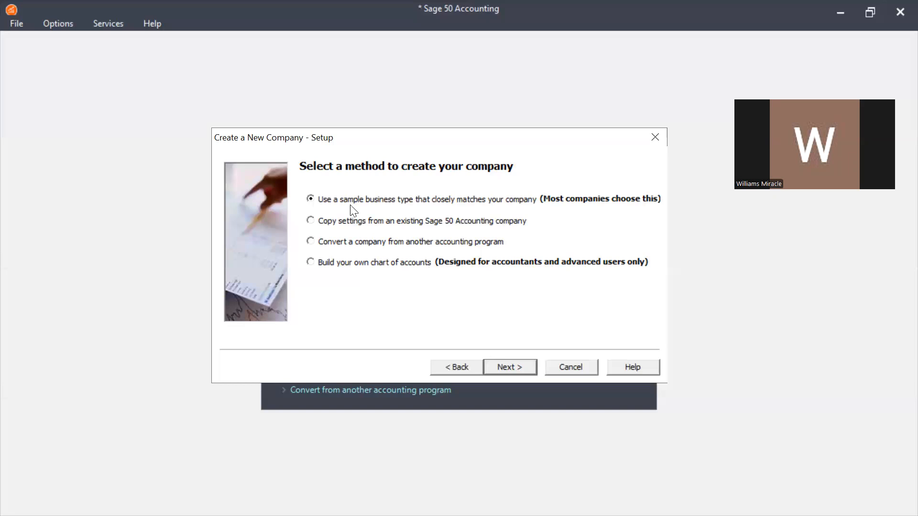
pyautogui.click(530, 367)
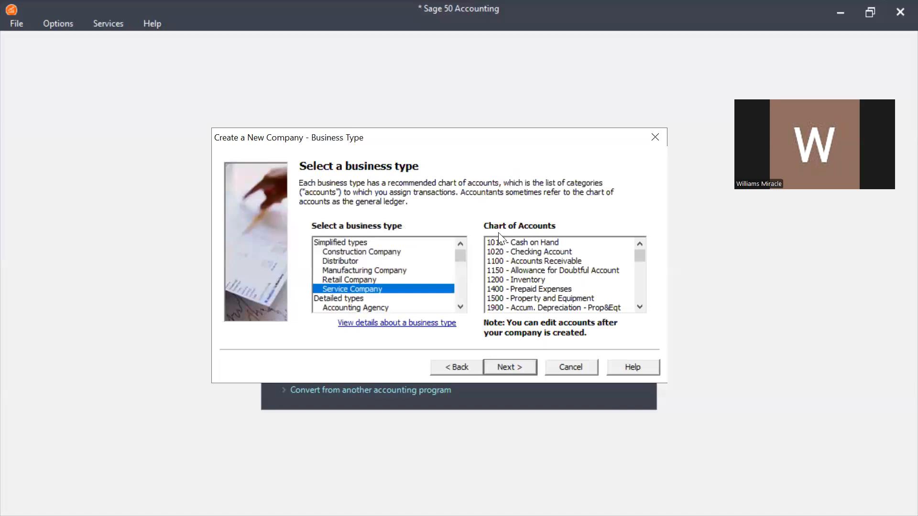
pyautogui.click(343, 245)
pyautogui.press('Down')
pyautogui.press('Down')
pyautogui.press('Down')
pyautogui.press('Down')
pyautogui.press('Down')
pyautogui.press('Down')
pyautogui.press('Down')
pyautogui.press('Down')
pyautogui.press('Down')
pyautogui.press('Down')
pyautogui.press('Down')
pyautogui.press('Down')
pyautogui.press('Down')
pyautogui.press('Down')
pyautogui.press('Down')
pyautogui.press('Down')
pyautogui.press('Down')
pyautogui.press('Down')
pyautogui.press('Down')
pyautogui.press('Down')
pyautogui.press('Down')
pyautogui.press('Down')
pyautogui.press('Down')
pyautogui.press('Down')
pyautogui.press('Up')
pyautogui.press('Up')
pyautogui.press('Up')
pyautogui.press('Up')
pyautogui.press('Up')
pyautogui.press('Up')
pyautogui.press('Up')
pyautogui.press('Up')
pyautogui.press('Up')
pyautogui.press('Up')
pyautogui.press('Up')
pyautogui.press('Up')
pyautogui.press('Up')
pyautogui.press('Up')
pyautogui.press('Up')
pyautogui.press('Up')
pyautogui.press('Up')
pyautogui.press('Up')
pyautogui.press('Up')
pyautogui.press('Up')
pyautogui.press('Up')
pyautogui.press('Up')
pyautogui.press('Up')
pyautogui.press('Down')
pyautogui.press('Down')
pyautogui.press('Down')
pyautogui.press('Down')
pyautogui.press('Down')
pyautogui.press('Down')
pyautogui.press('Down')
pyautogui.press('Down')
pyautogui.press('Down')
pyautogui.press('Down')
pyautogui.press('Down')
pyautogui.press('Down')
pyautogui.press('Down')
pyautogui.press('Down')
pyautogui.press('Down')
pyautogui.press('Down')
pyautogui.press('Down')
pyautogui.press('Down')
pyautogui.press('Down')
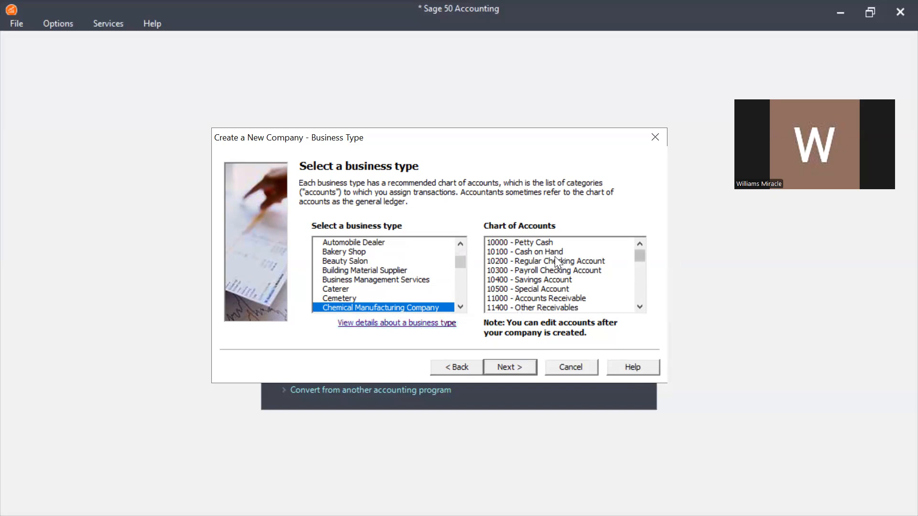
pyautogui.moveTo(639, 257); pyautogui.dragTo(640, 297)
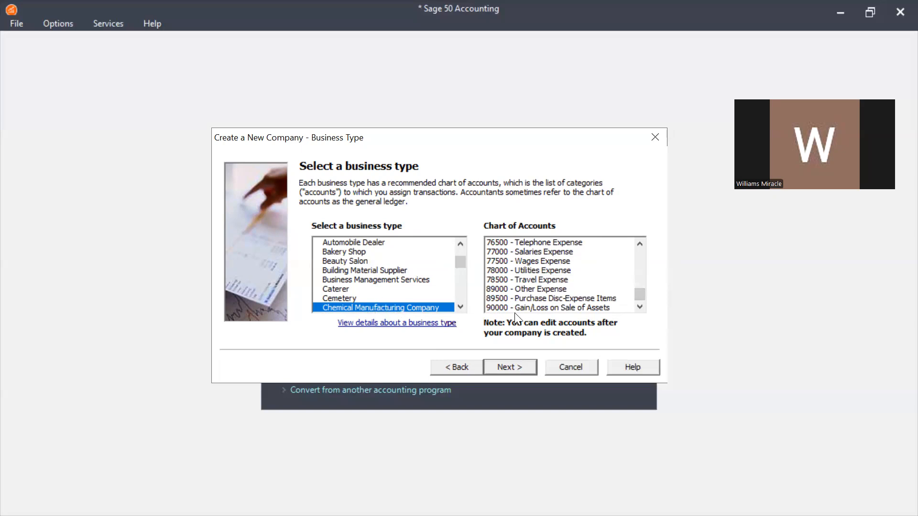
pyautogui.moveTo(637, 296); pyautogui.dragTo(636, 238)
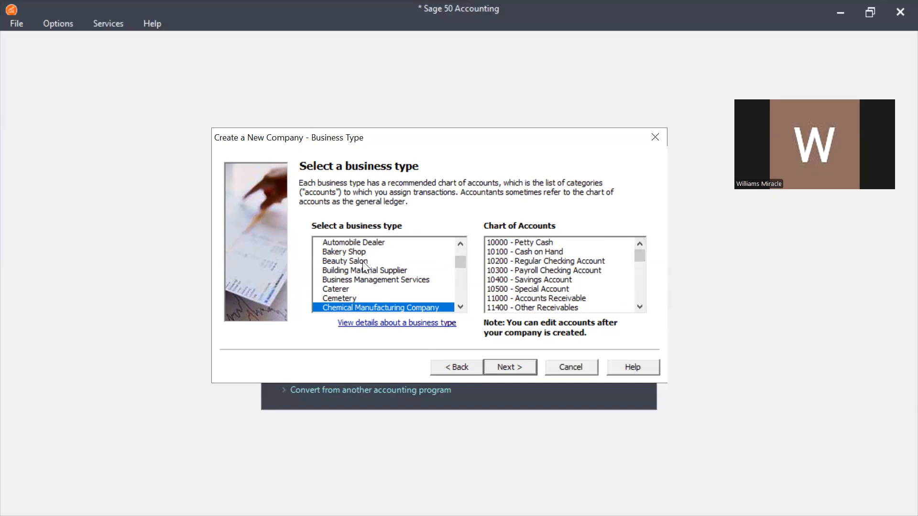
pyautogui.click(365, 246)
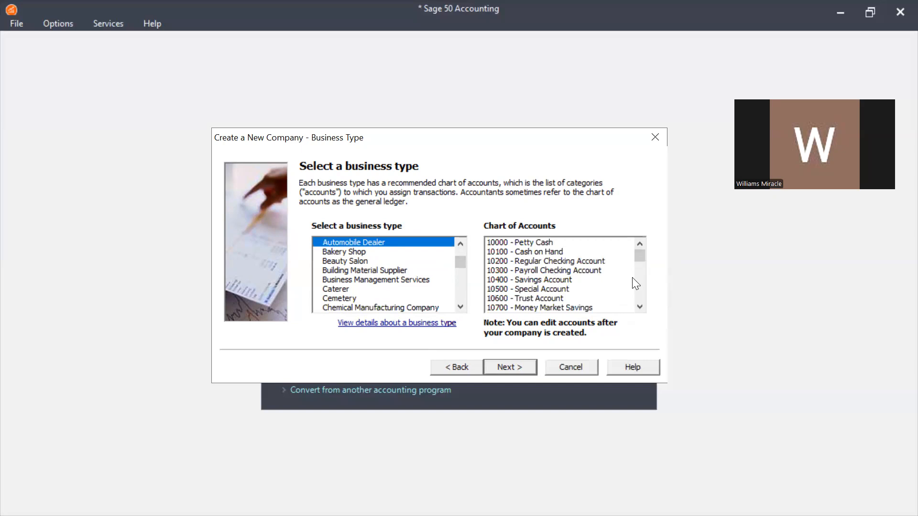
# Preview the Construction, Accounting Agency, Auction Gallery and Architectural Company charts of accounts, then return
pyautogui.moveTo(641, 257); pyautogui.dragTo(637, 285)
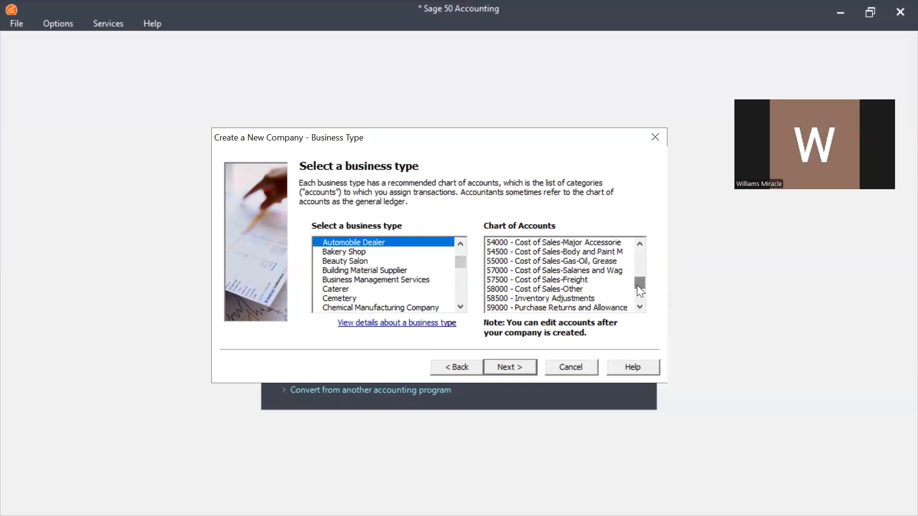
pyautogui.moveTo(463, 260); pyautogui.dragTo(462, 241)
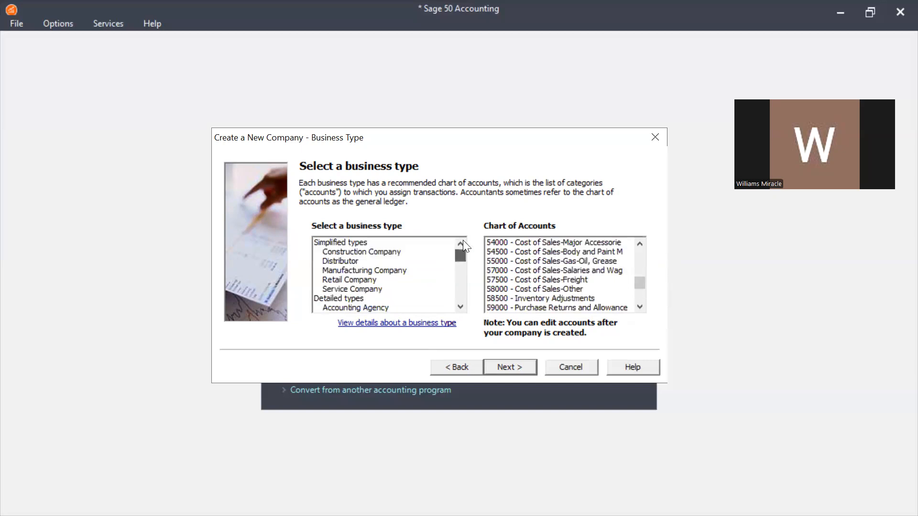
pyautogui.click(401, 252)
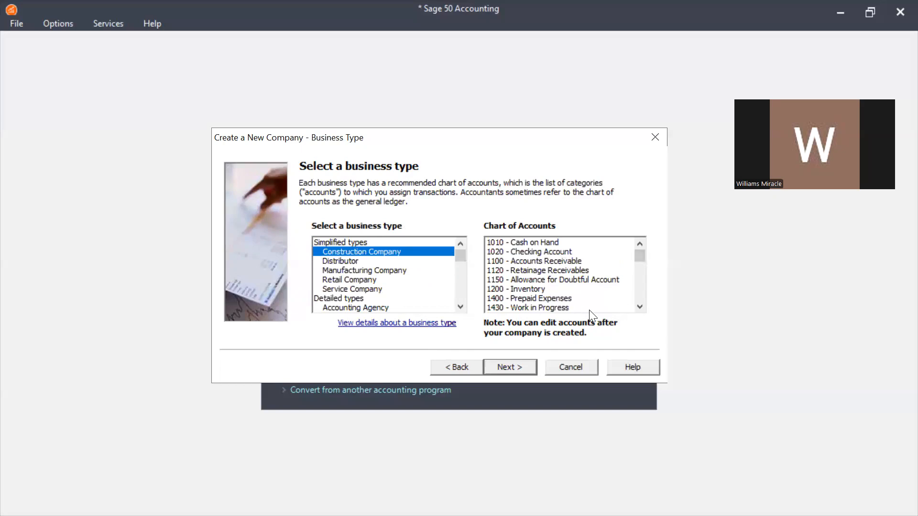
pyautogui.click(388, 309)
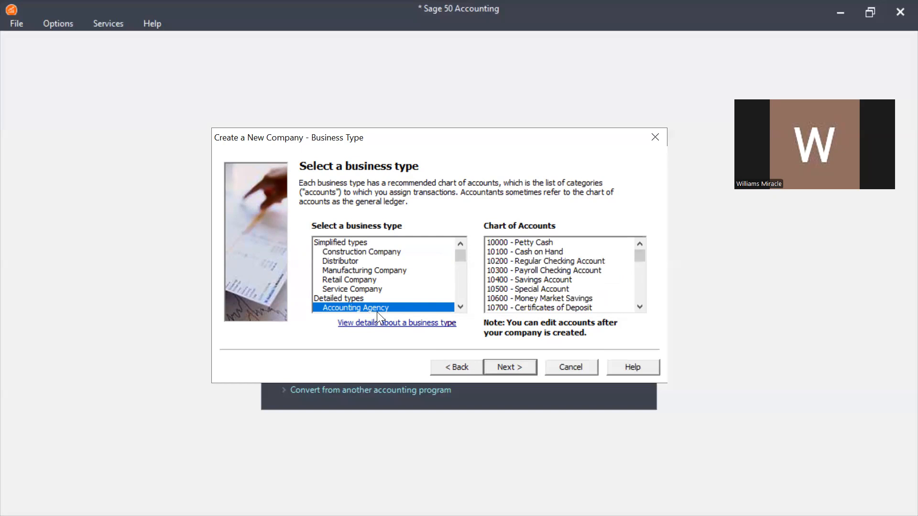
pyautogui.click(461, 307)
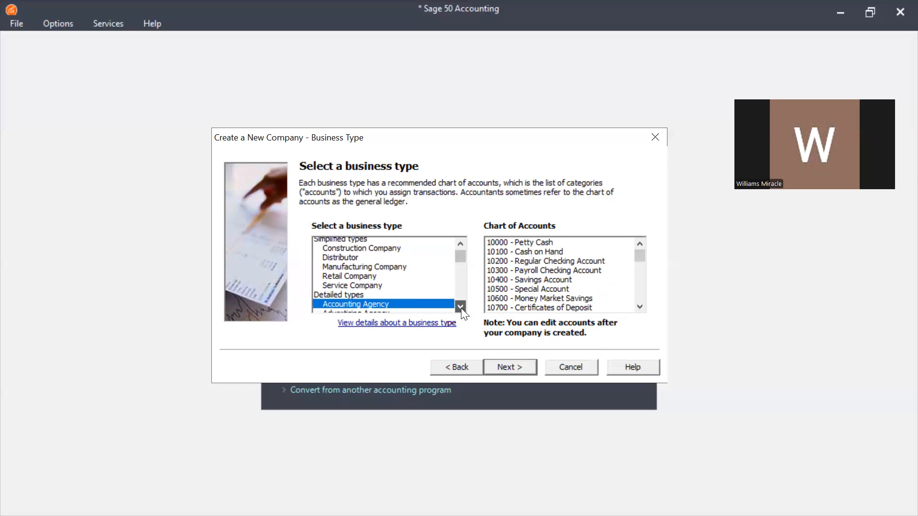
pyautogui.scroll(-1, 378, 267)
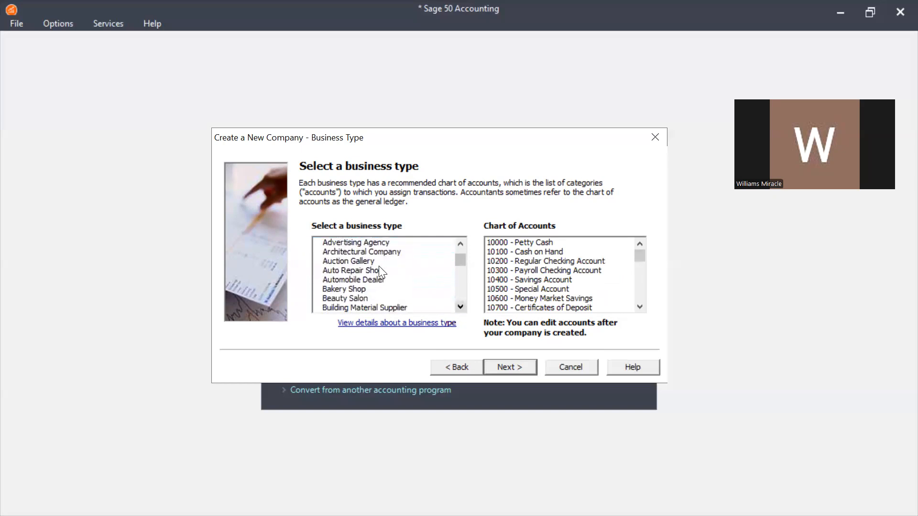
pyautogui.click(361, 260)
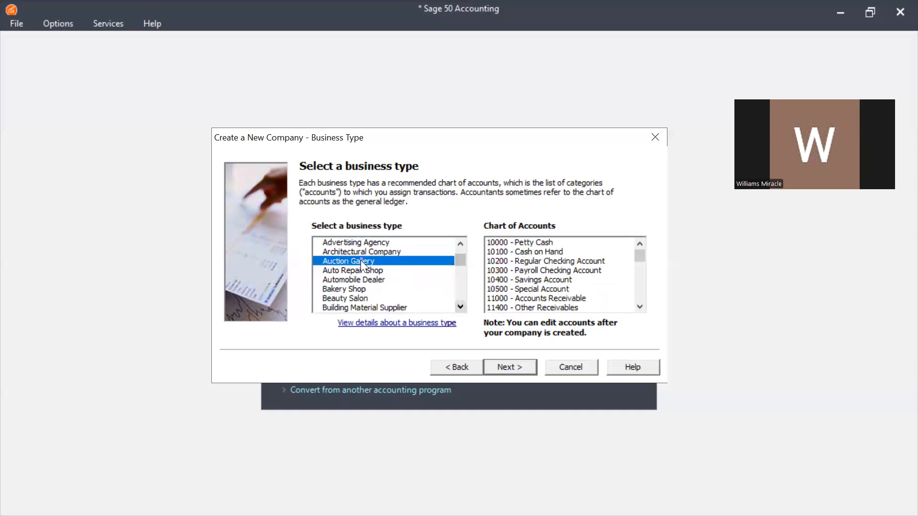
pyautogui.click(374, 253)
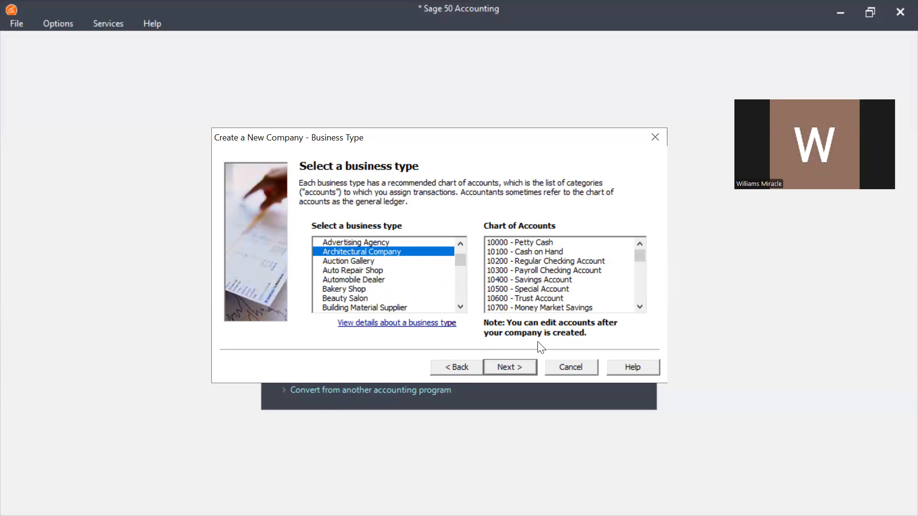
pyautogui.click(464, 369)
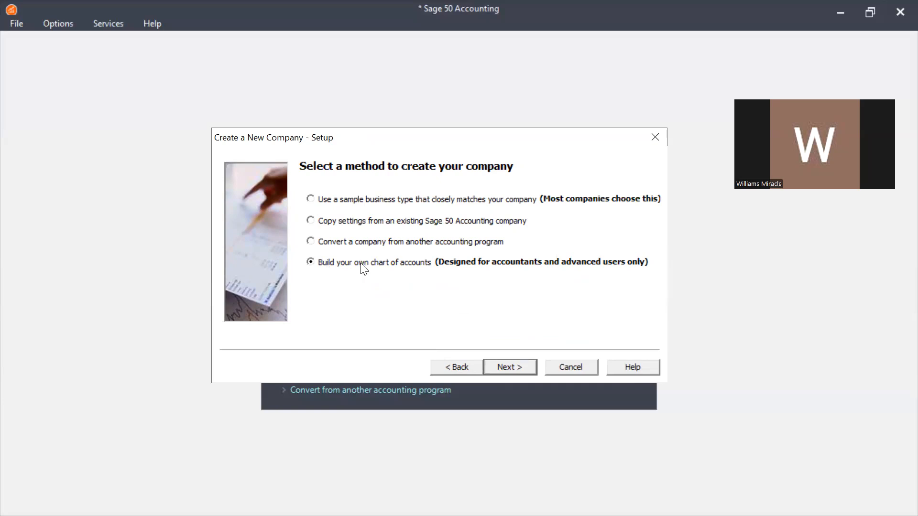
# Keep 'Build your own chart of accounts' and Accrual accounting, reaching the posting method page
pyautogui.click(503, 368)
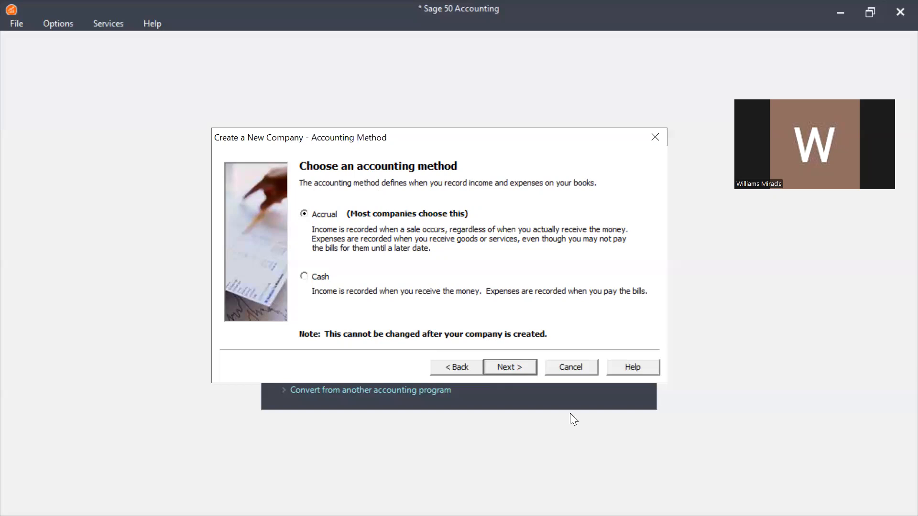
pyautogui.click(510, 370)
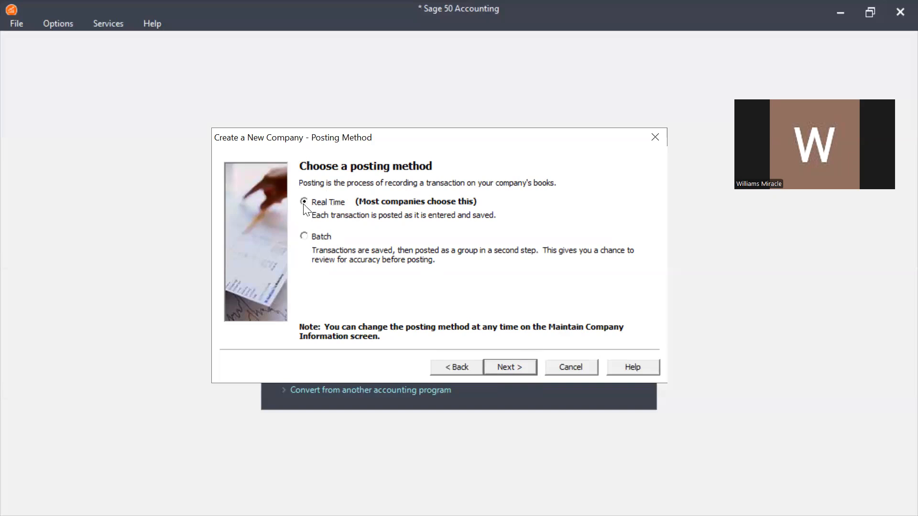
# Keep Real Time posting and 12 monthly accounting periods, reaching the fiscal year page
pyautogui.click(493, 362)
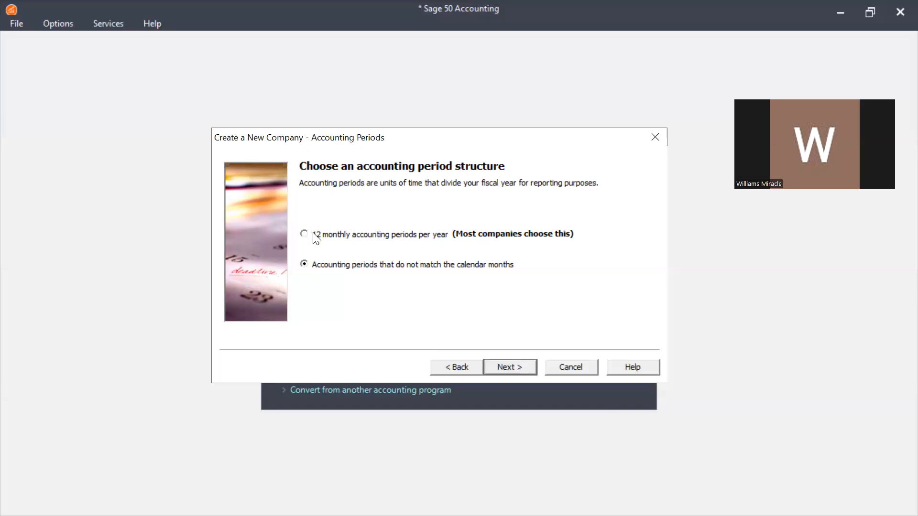
pyautogui.click(528, 367)
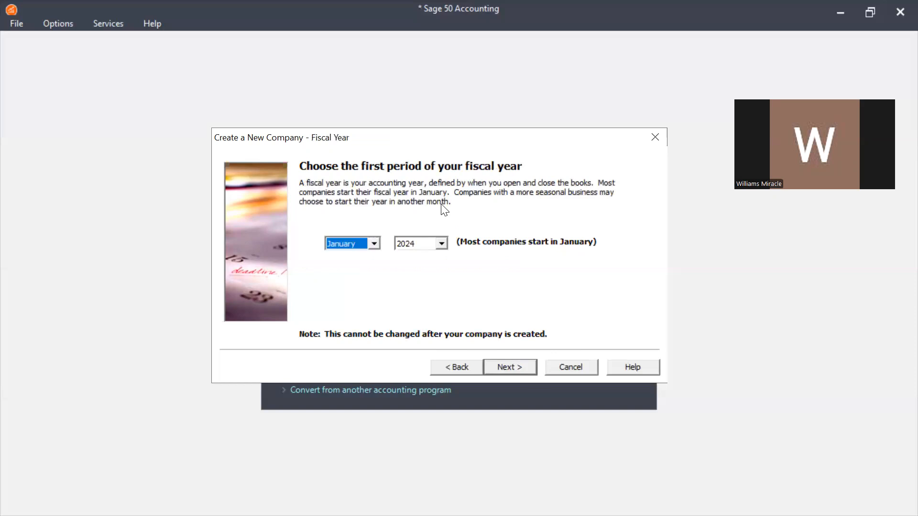
# Choose January and 2024 as the first fiscal period and proceed to the wizard's final page
pyautogui.click(373, 244)
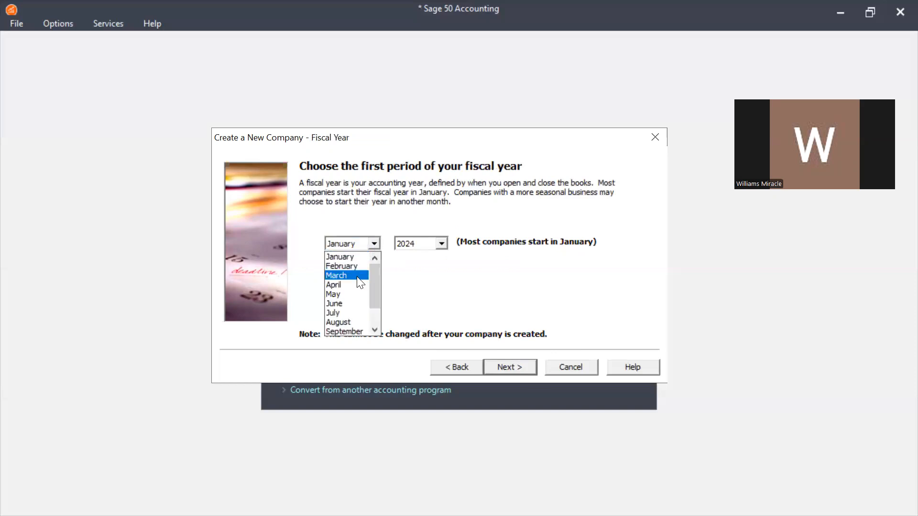
pyautogui.click(353, 257)
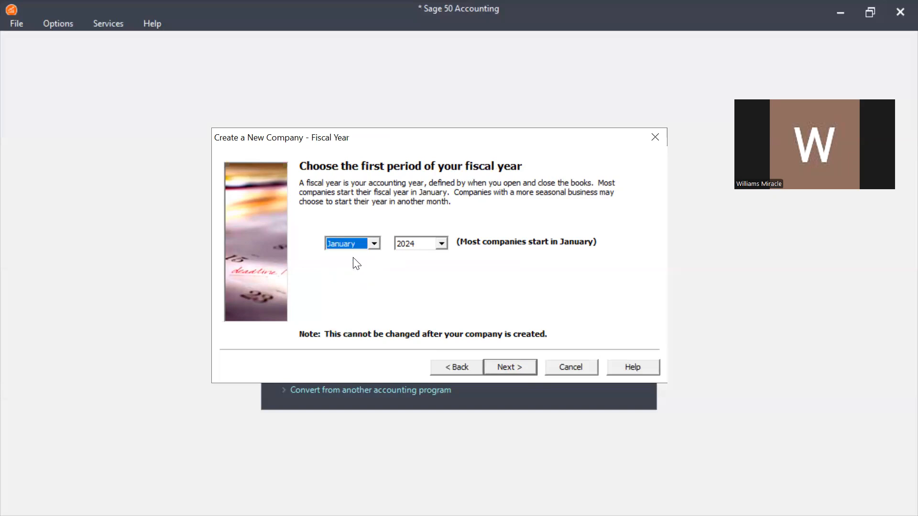
pyautogui.click(441, 245)
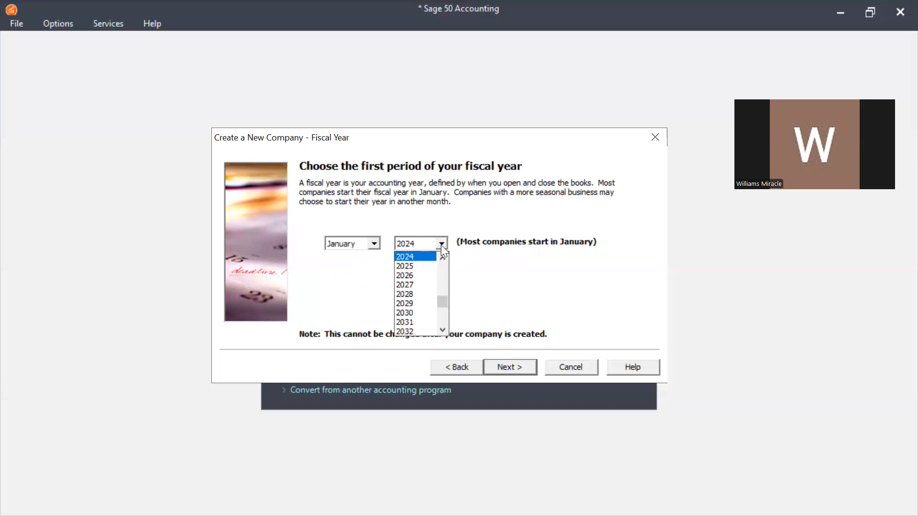
pyautogui.click(410, 255)
pyautogui.click(501, 369)
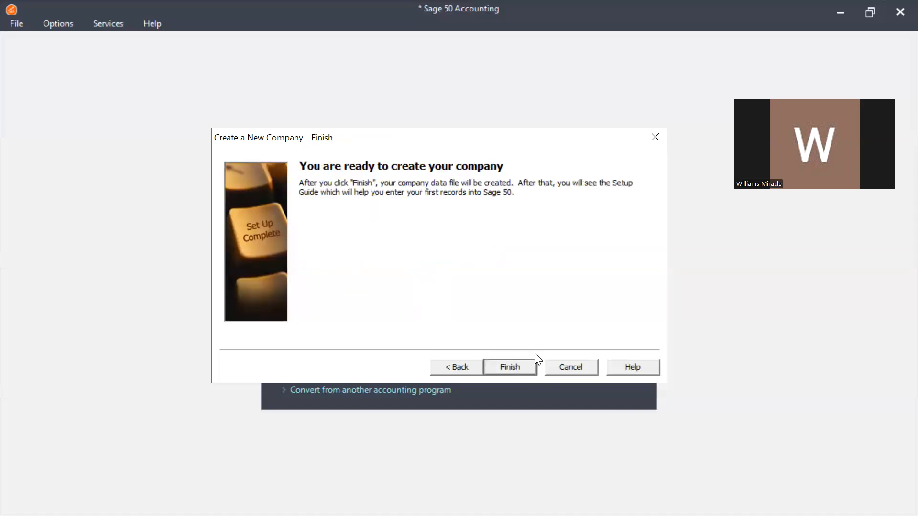
# Finish the wizard and acknowledge the student-version expiry notice to create MIRAMORE's data files
pyautogui.click(518, 366)
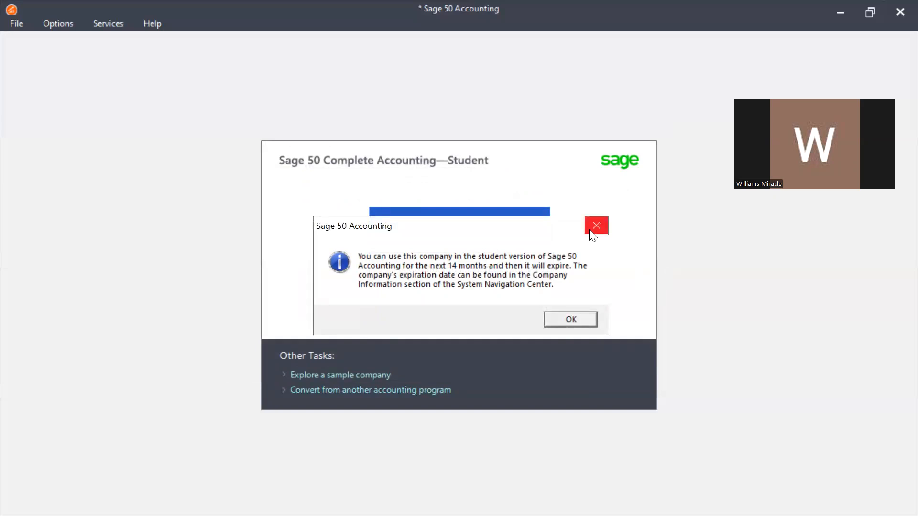
pyautogui.click(578, 318)
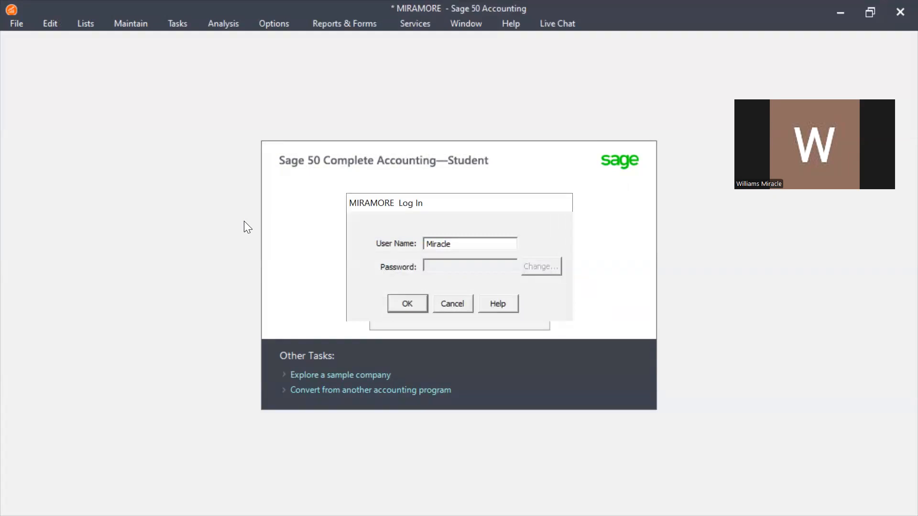
# Log in to MIRAMORE and close the Setup Guide, choosing 'Do not display this message again'
pyautogui.click(421, 300)
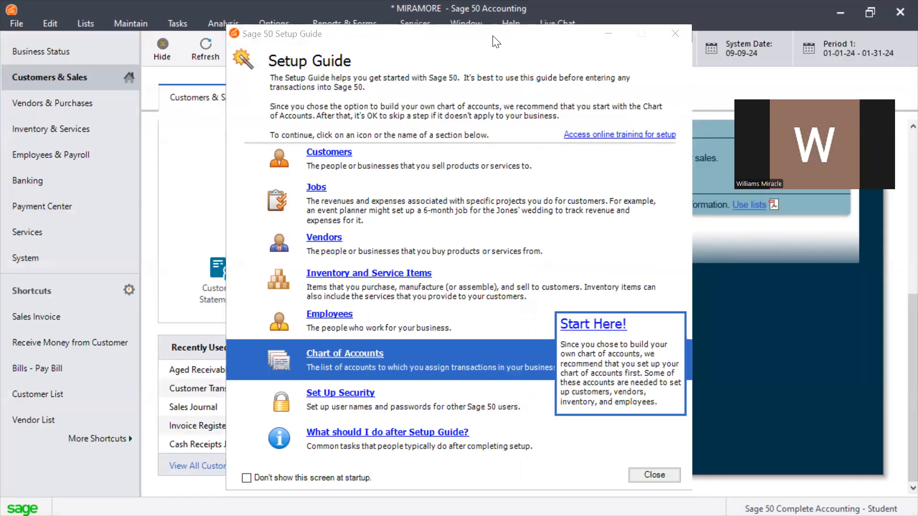
pyautogui.moveTo(439, 37); pyautogui.dragTo(318, 31)
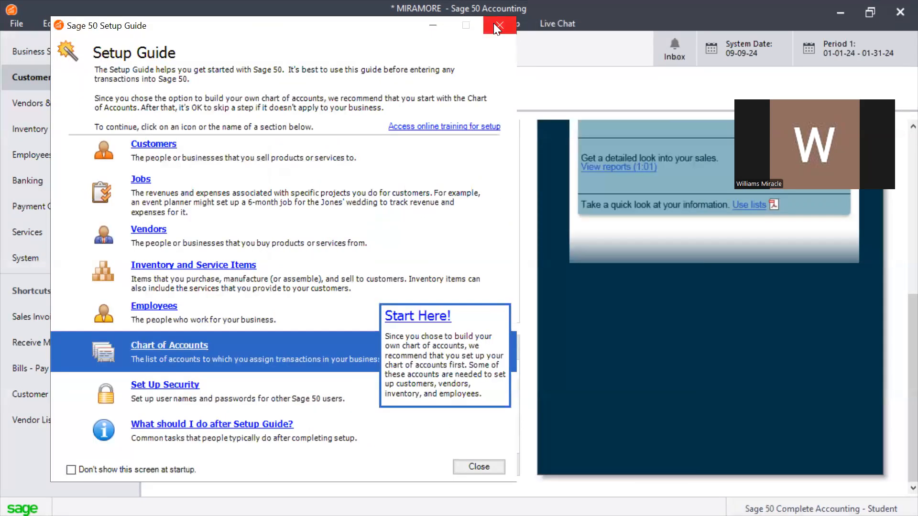
pyautogui.click(473, 468)
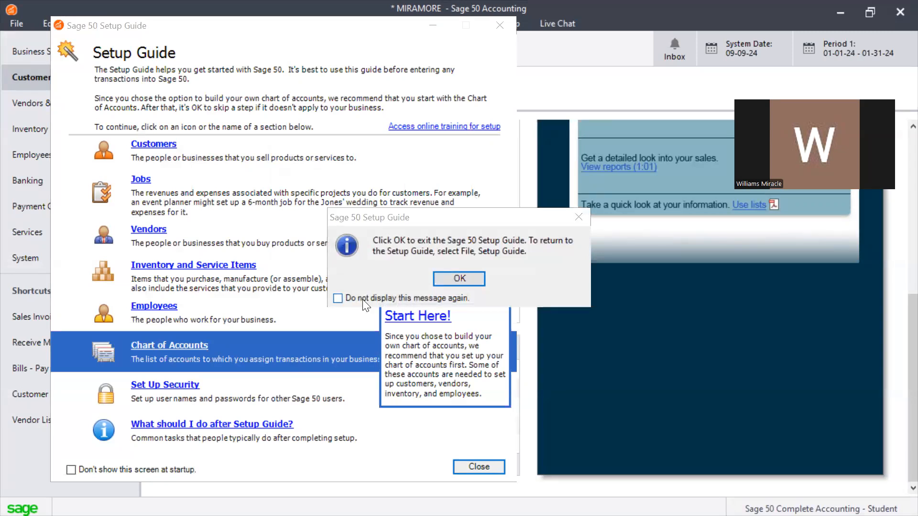
pyautogui.click(338, 299)
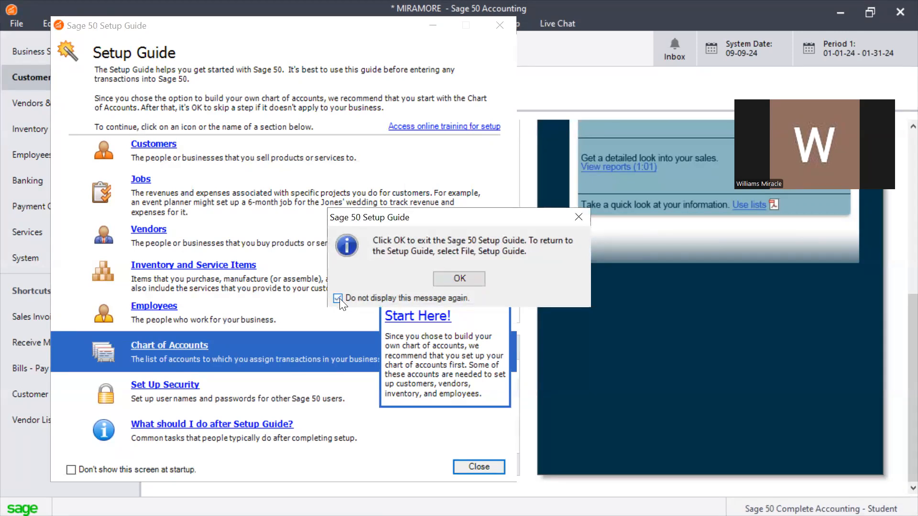
pyautogui.click(459, 279)
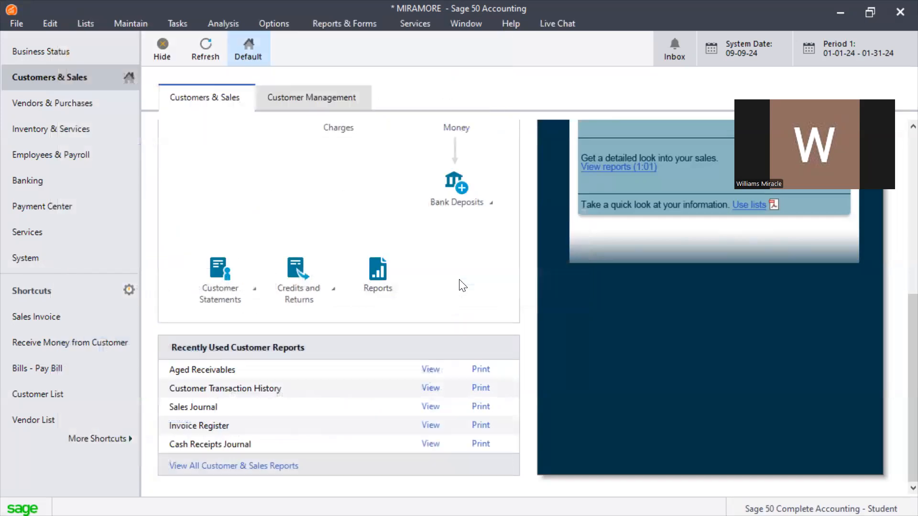